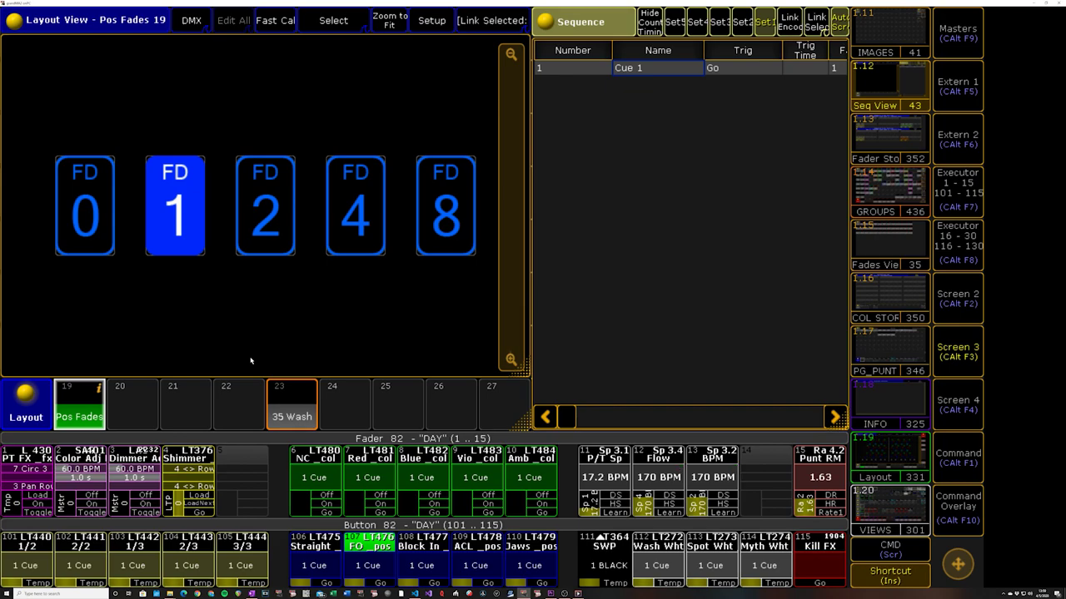
- Switch the position fade time through 2, 4, 8, 4, 2, 1 and 0 in the Pos Fades layout
click(287, 234)
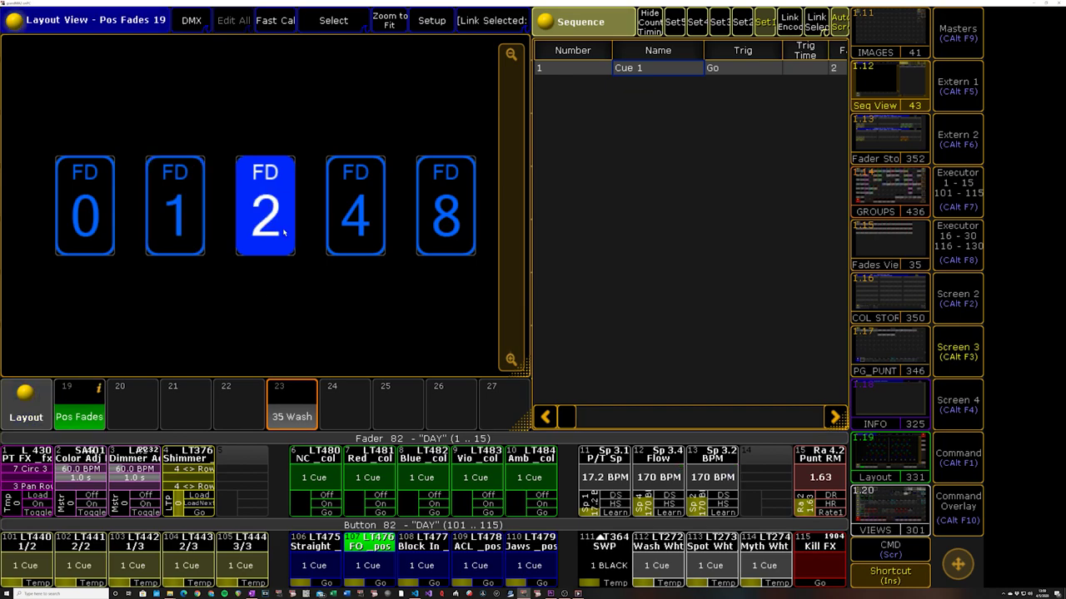
click(355, 220)
click(441, 208)
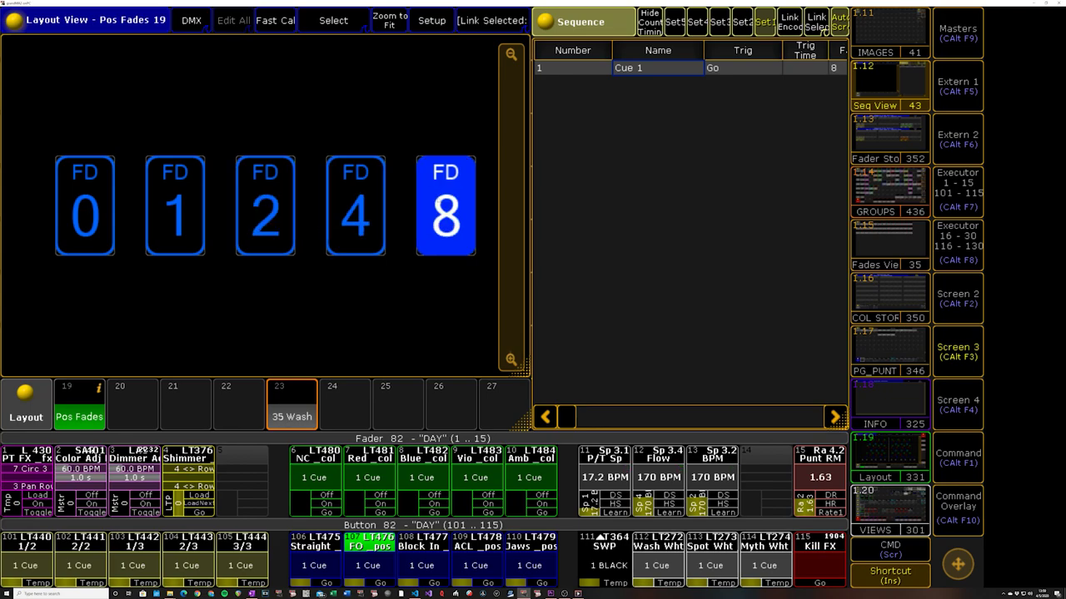
click(375, 201)
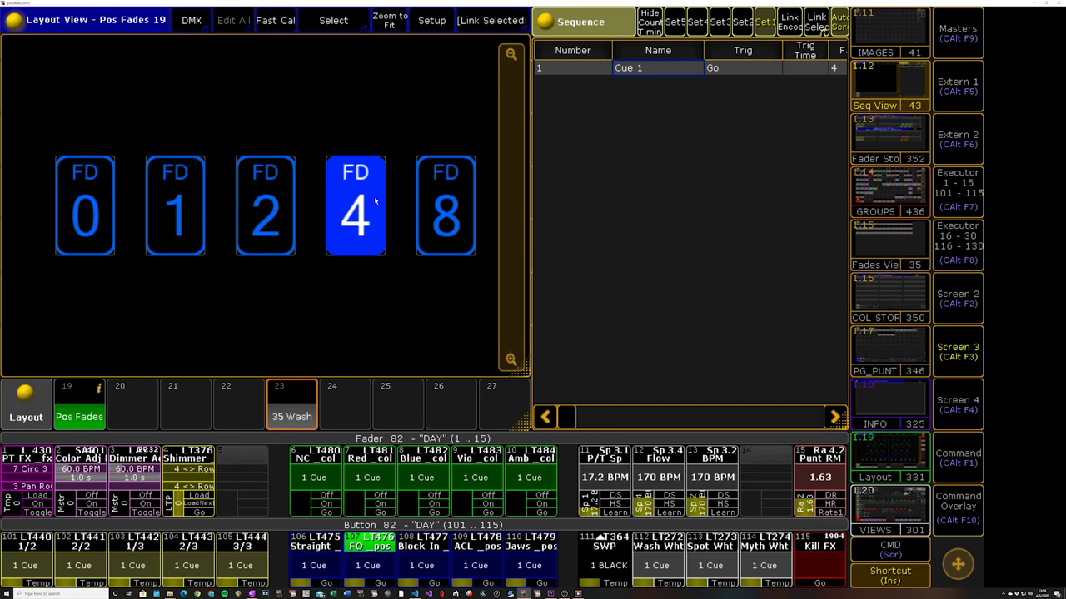
click(254, 208)
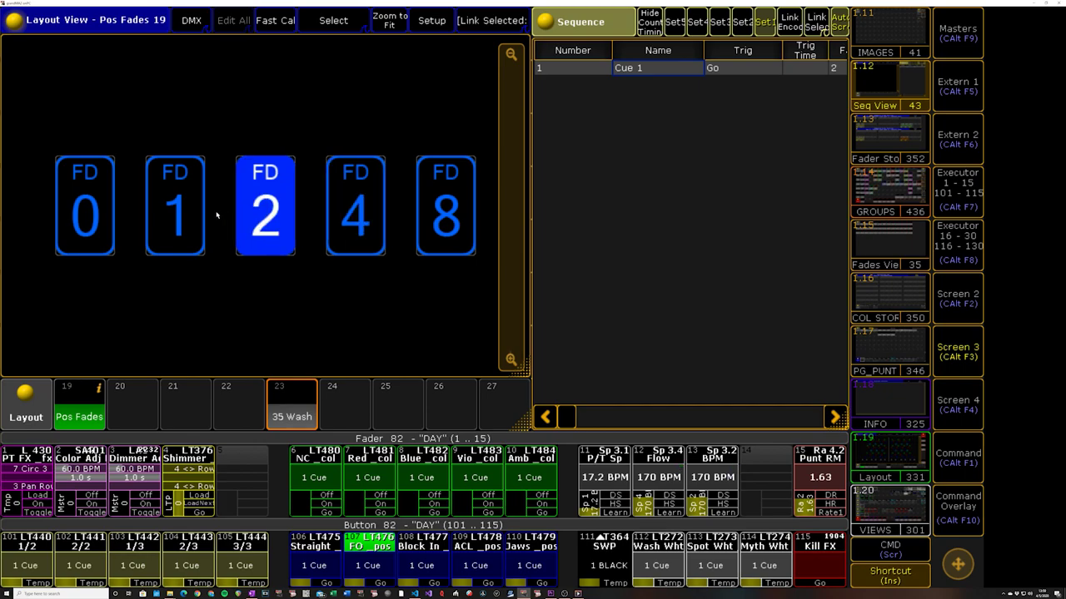
click(171, 204)
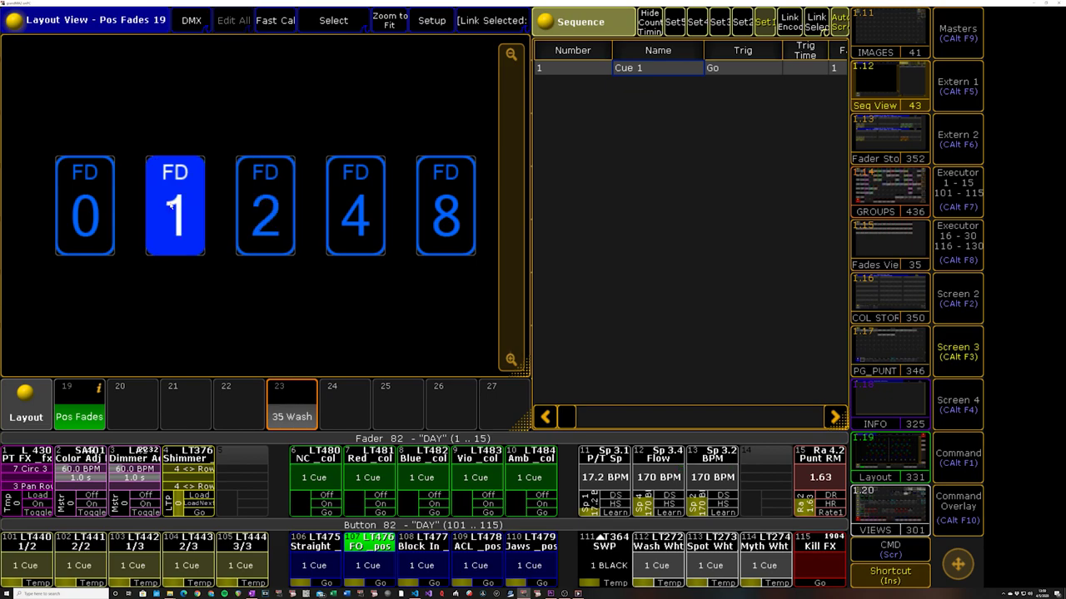
click(92, 209)
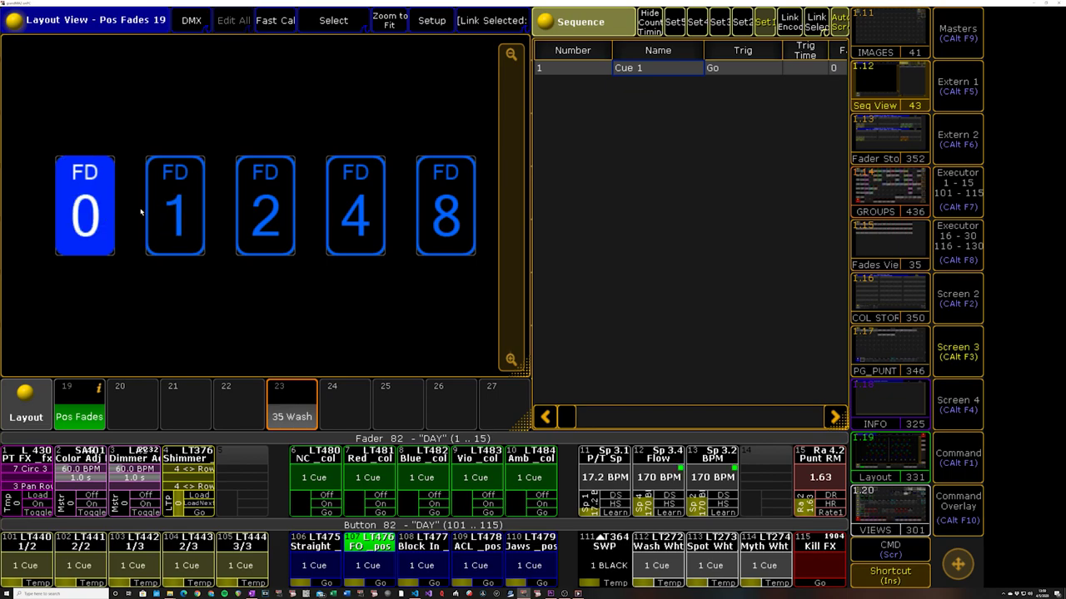
- Raise the position fade time through 1, 2, 4 and 8, and bring it back through 4 and 2 to 0
click(167, 208)
click(265, 208)
click(376, 223)
click(435, 215)
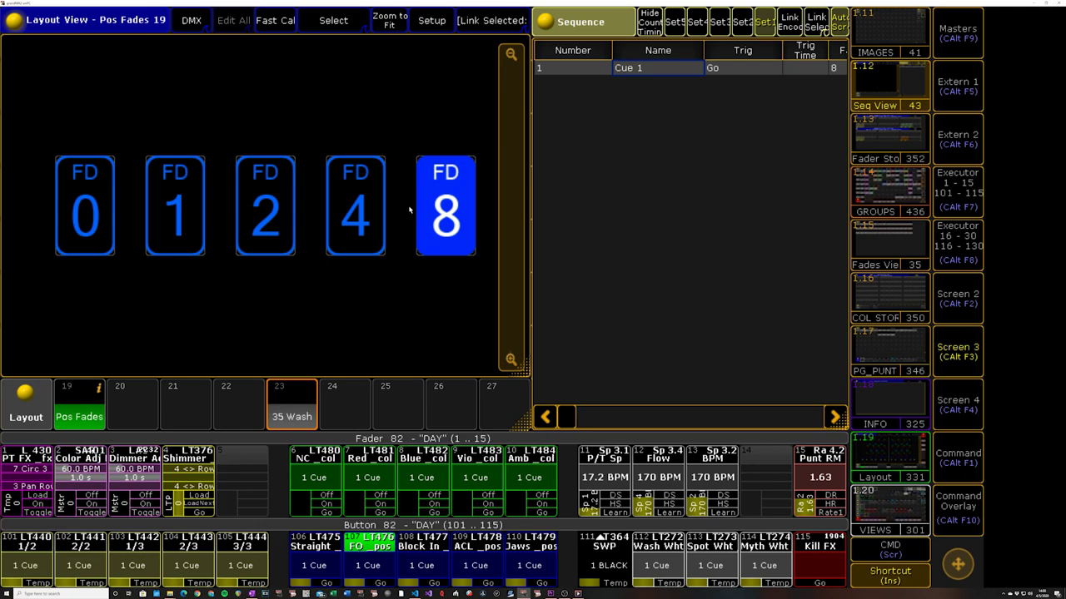
click(356, 208)
click(275, 207)
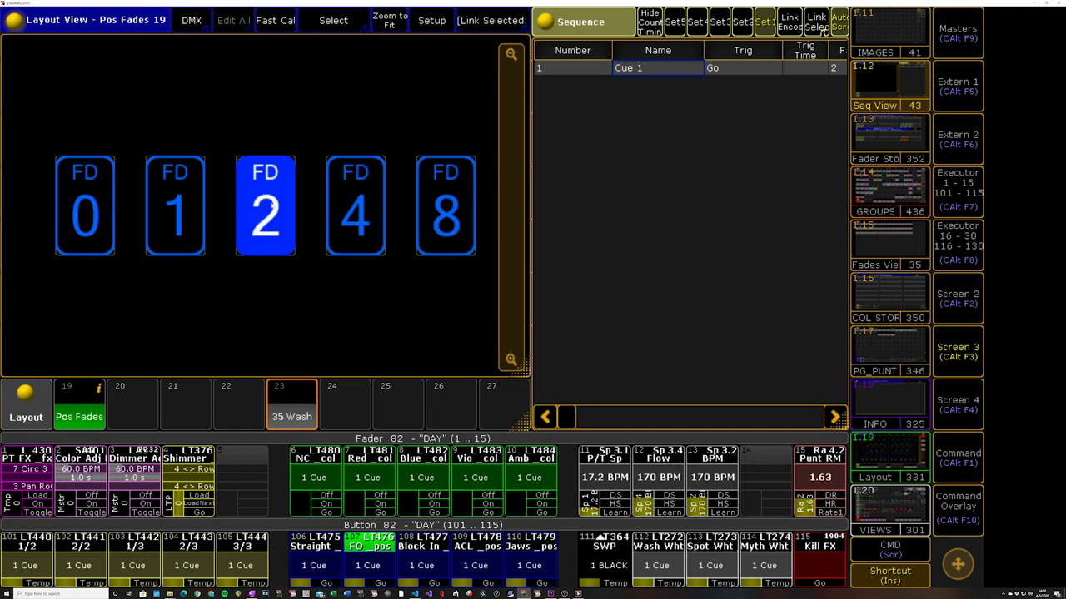
click(103, 215)
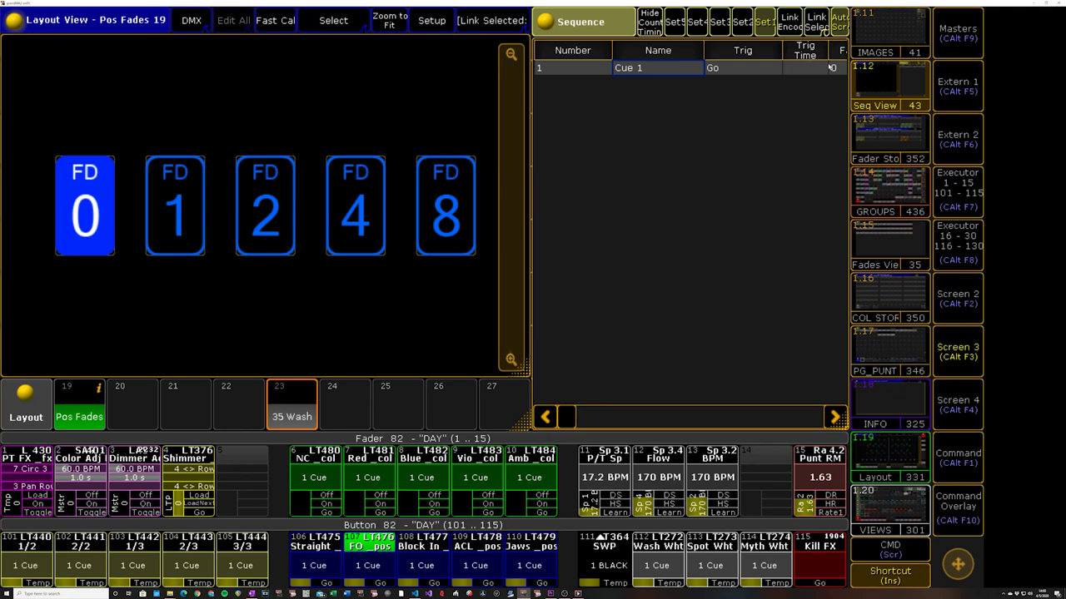
- Narrow the sequence sheet's Name column to expose the Fade column, and step the position fade time through 1, 2, 4, 8 and 4
drag(709, 54, 679, 54)
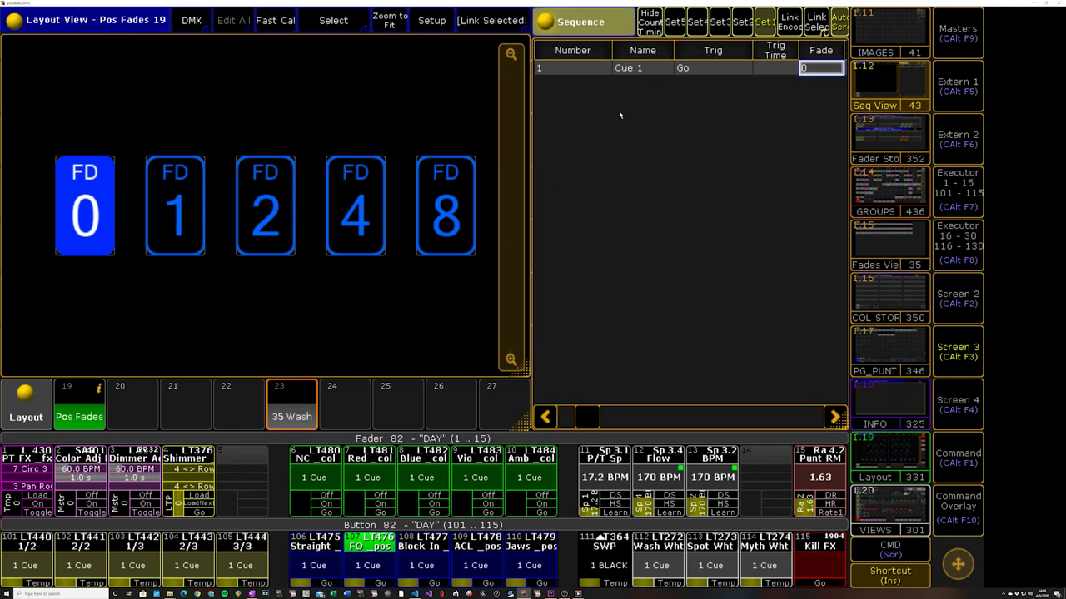
click(181, 215)
click(275, 214)
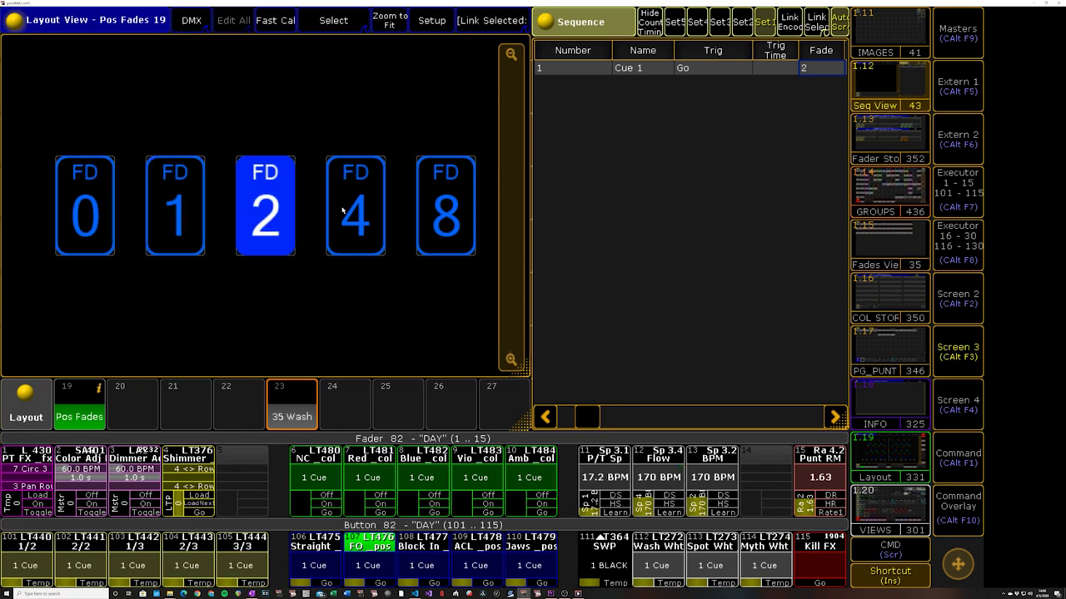
click(353, 226)
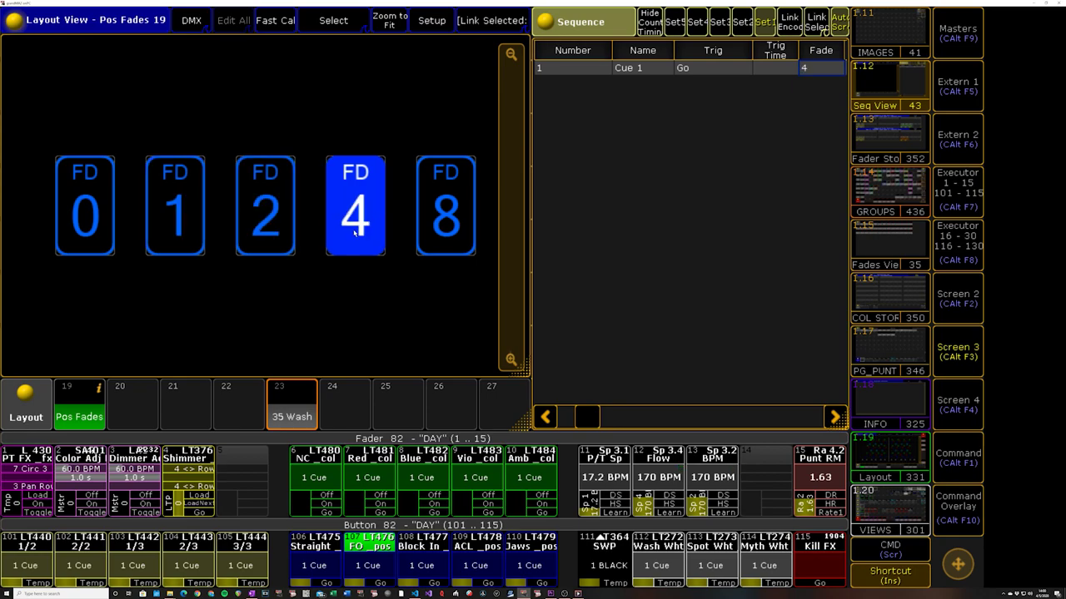
click(445, 218)
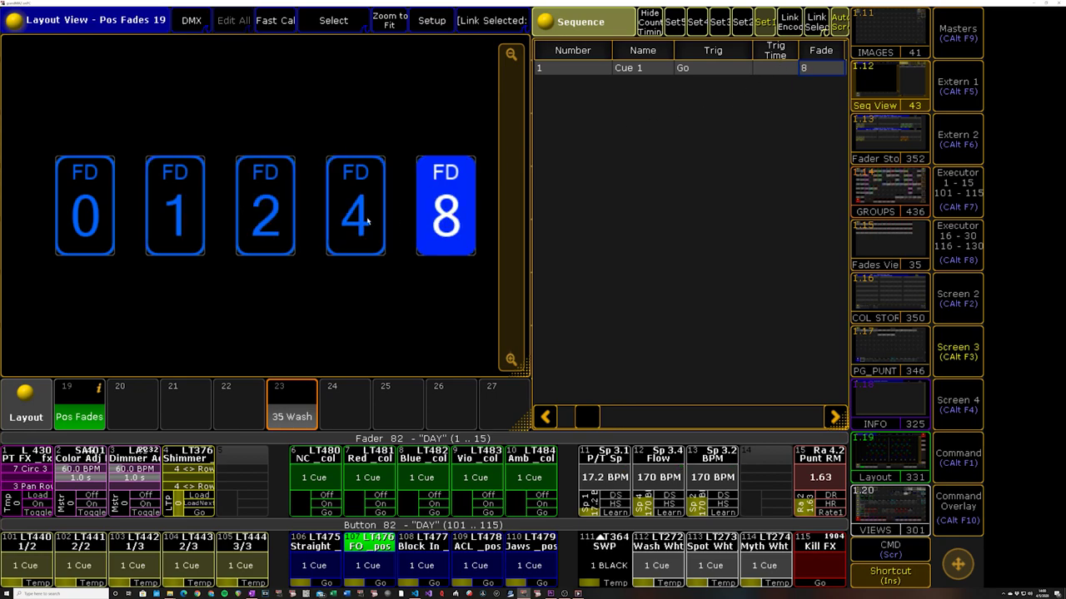
click(331, 223)
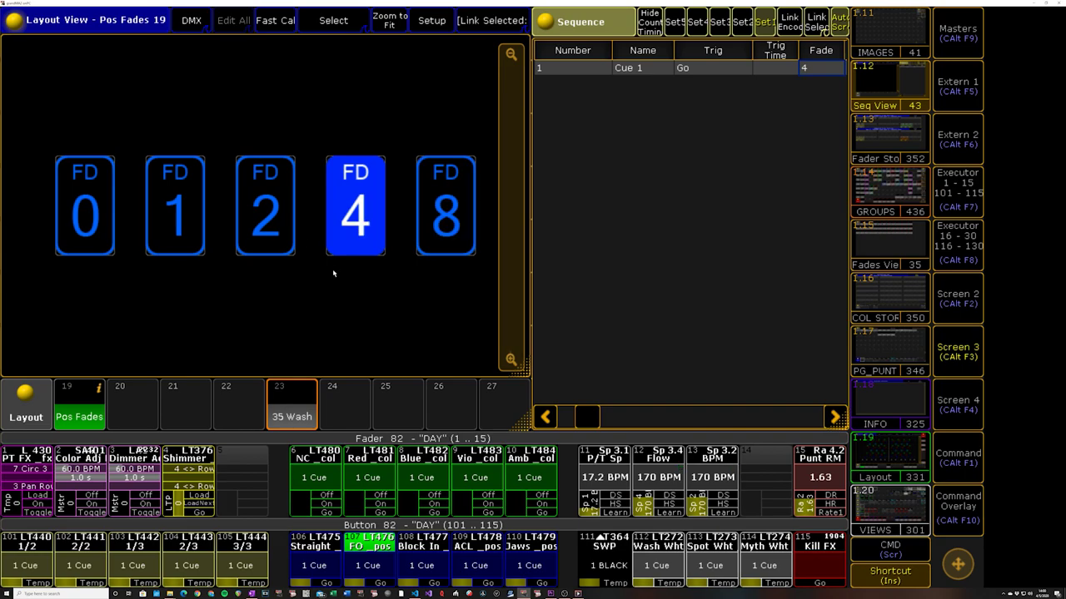
- Open the macro behind the FD 4 element and examine its SetVar, trigger macro and Copy Image lines
right_click(346, 225)
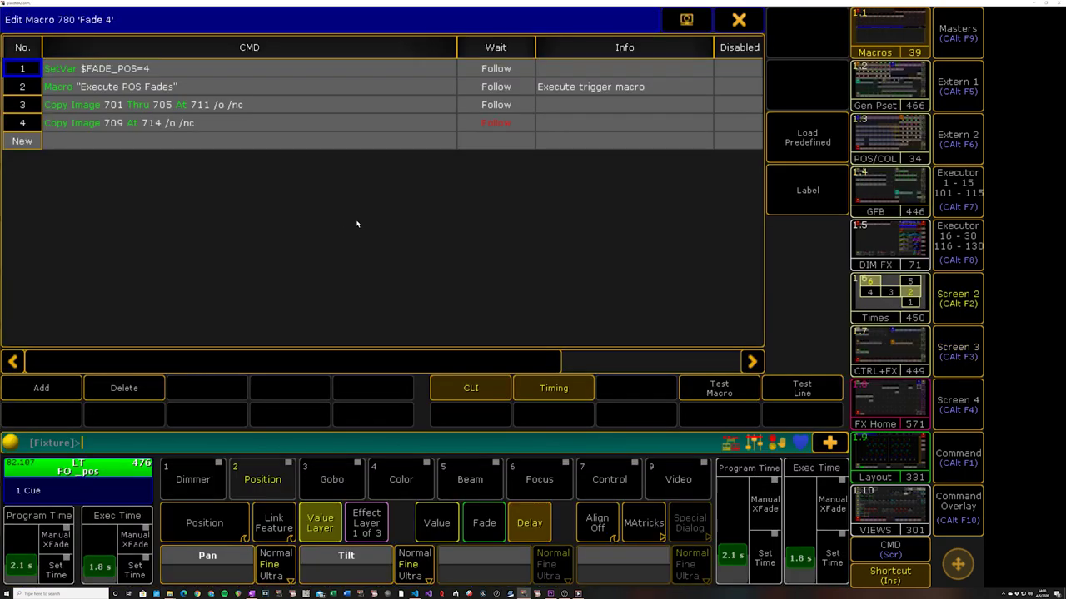
click(342, 121)
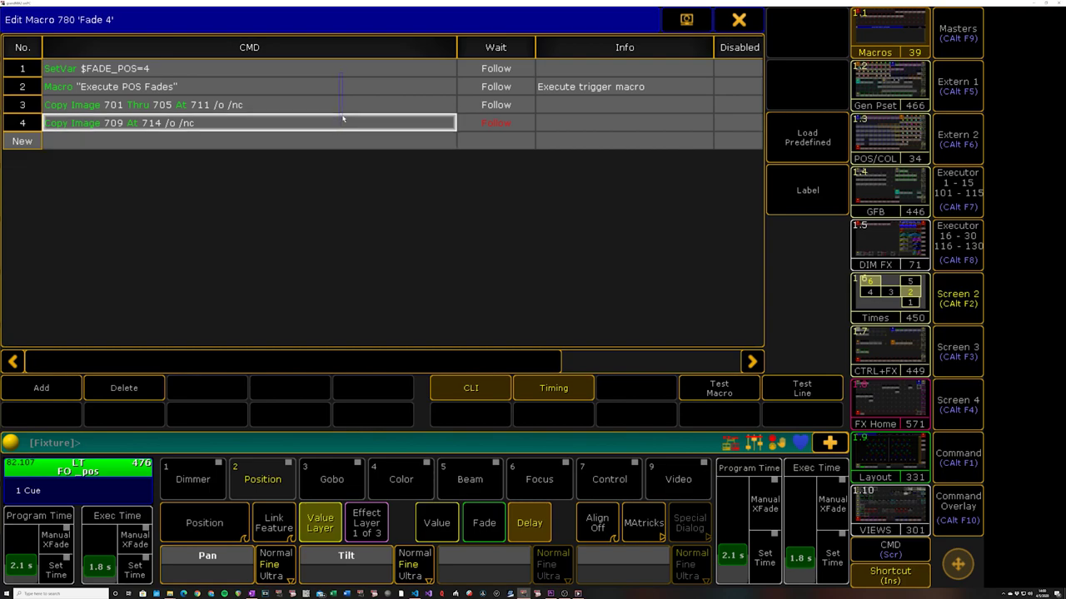
click(264, 106)
click(134, 68)
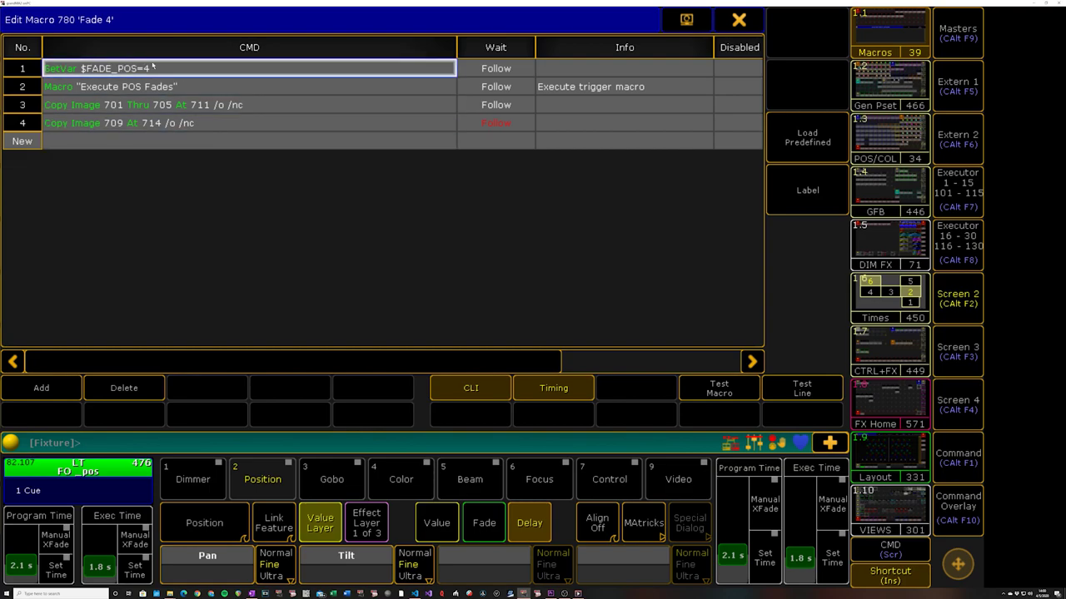
click(129, 85)
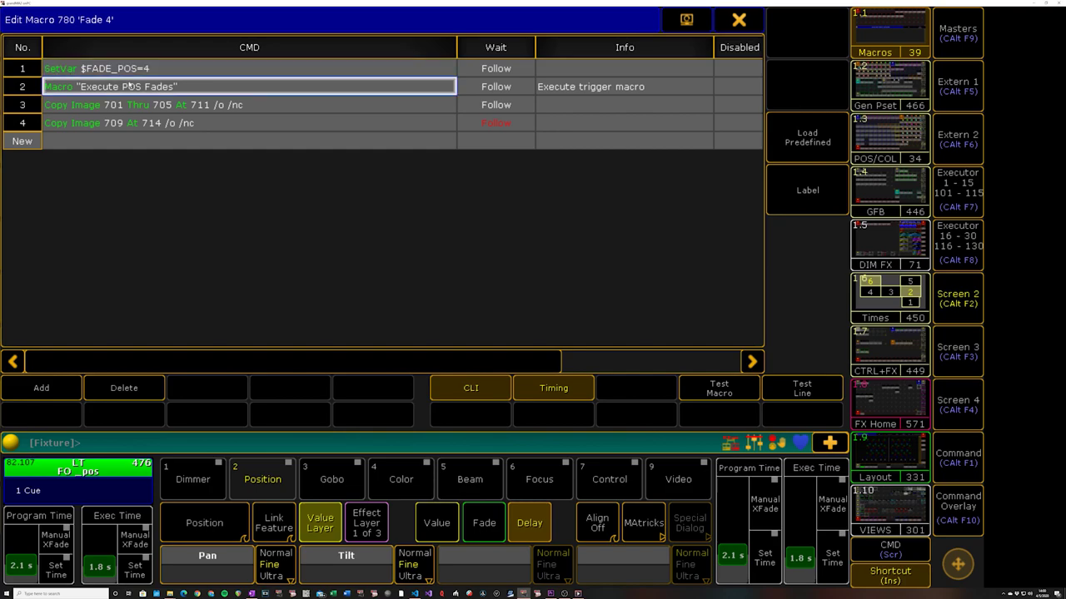
click(143, 121)
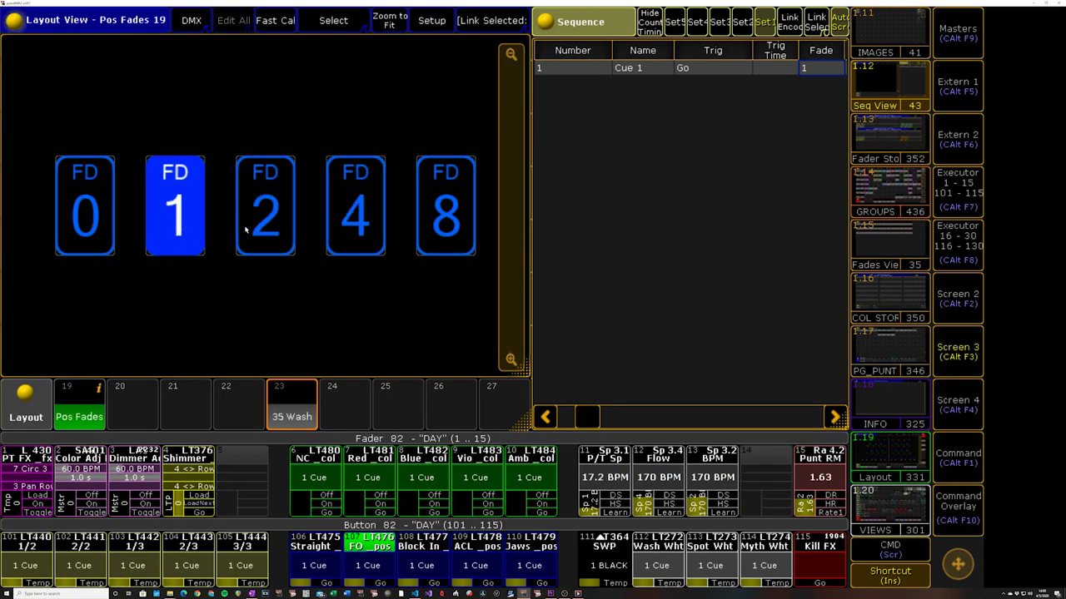
- Set the position fade time to 2 and inspect the Assign Sequence line of the Execute POS Fades macro
click(246, 230)
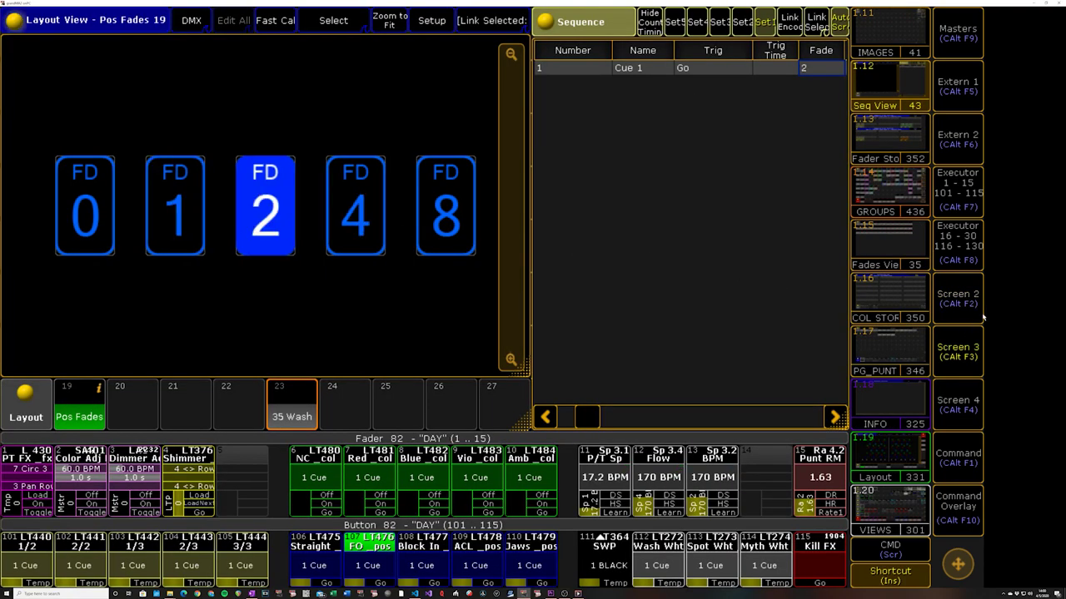
click(955, 301)
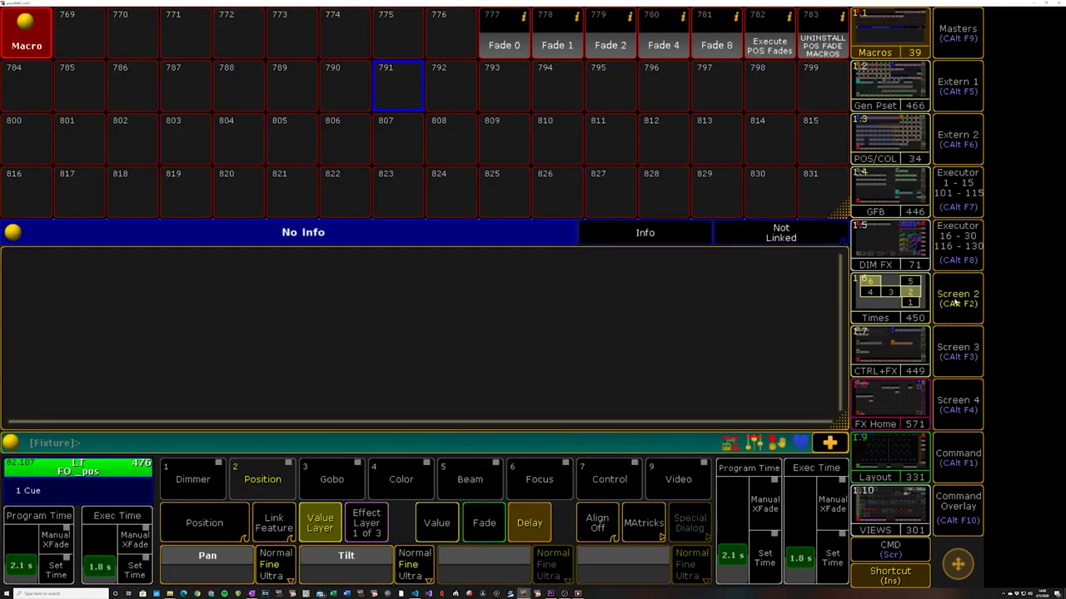
right_click(770, 50)
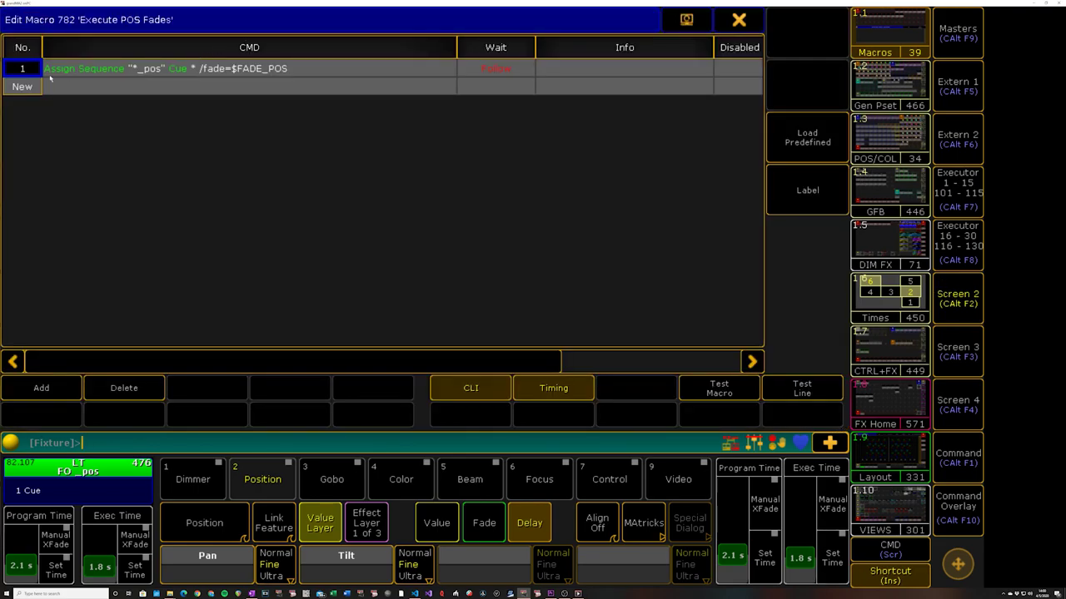
click(77, 74)
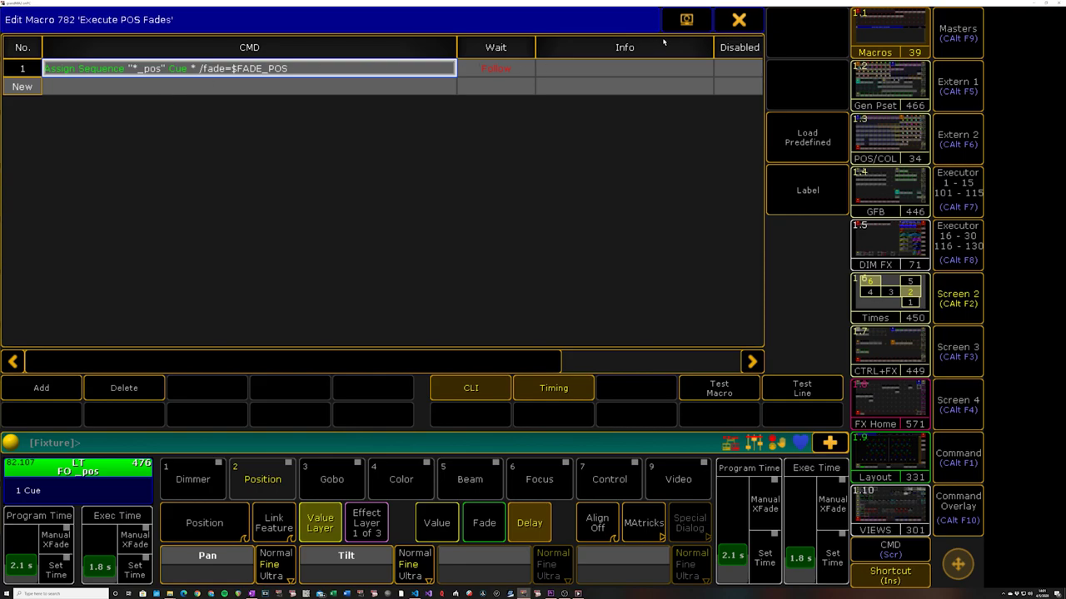
key(Escape)
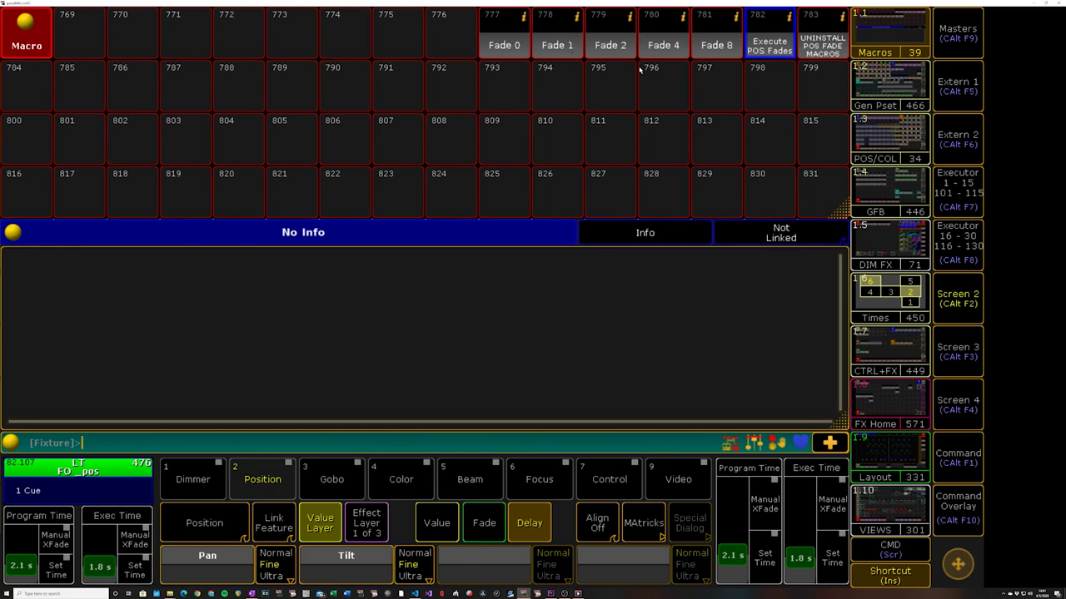
- Reopen the Execute POS Fades macro, review how its command line applies the $FADE_POS variable, and close it
right_click(769, 33)
double_click(209, 73)
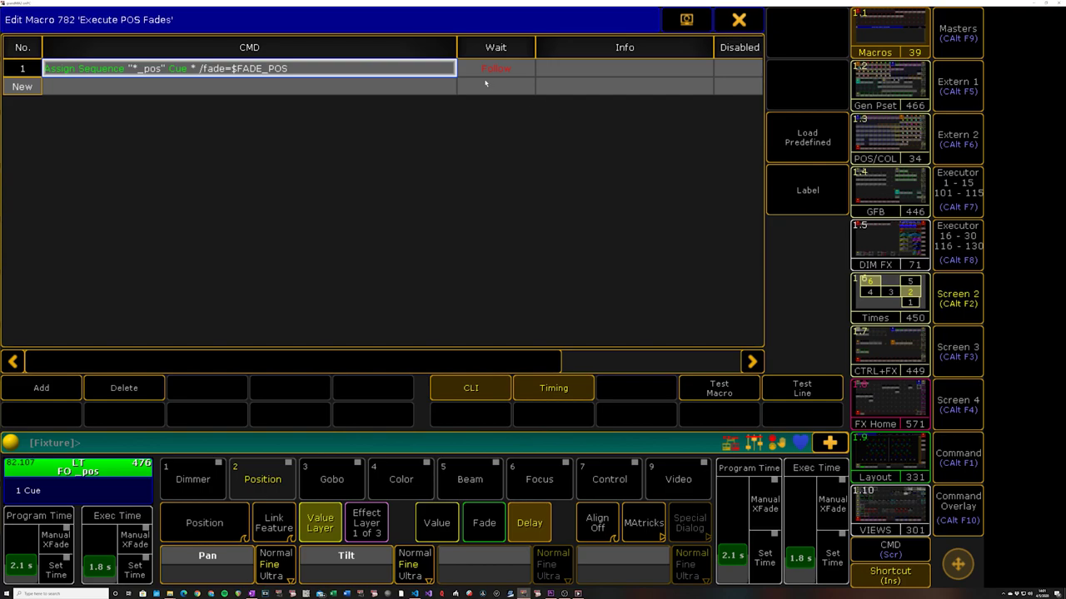
click(740, 20)
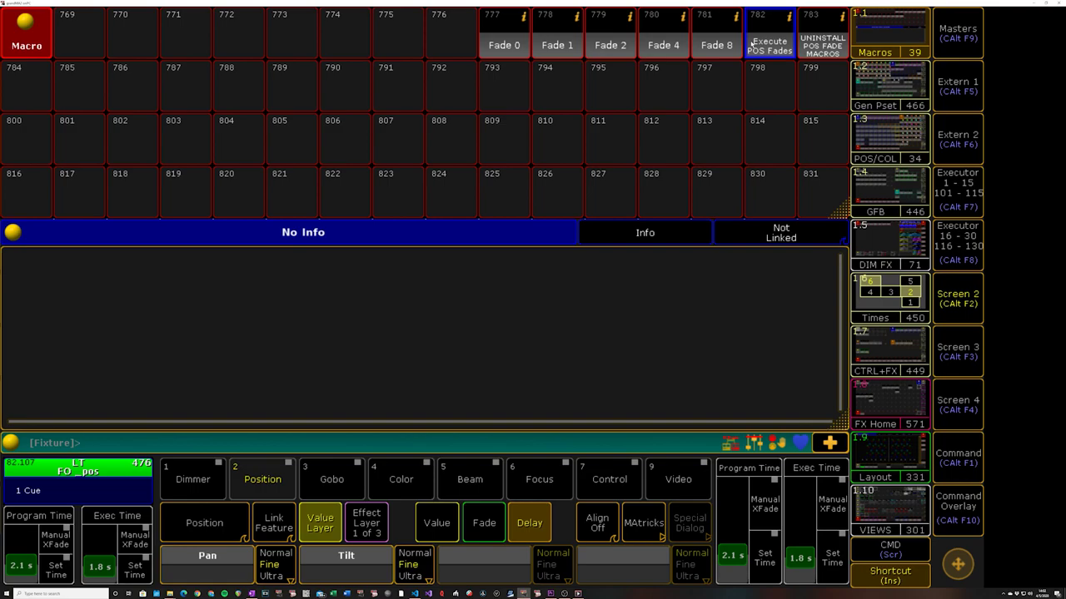
- Copy layout 19 'Pos Fades' onto layout 23 '35 Wash' with the Merge method
click(971, 357)
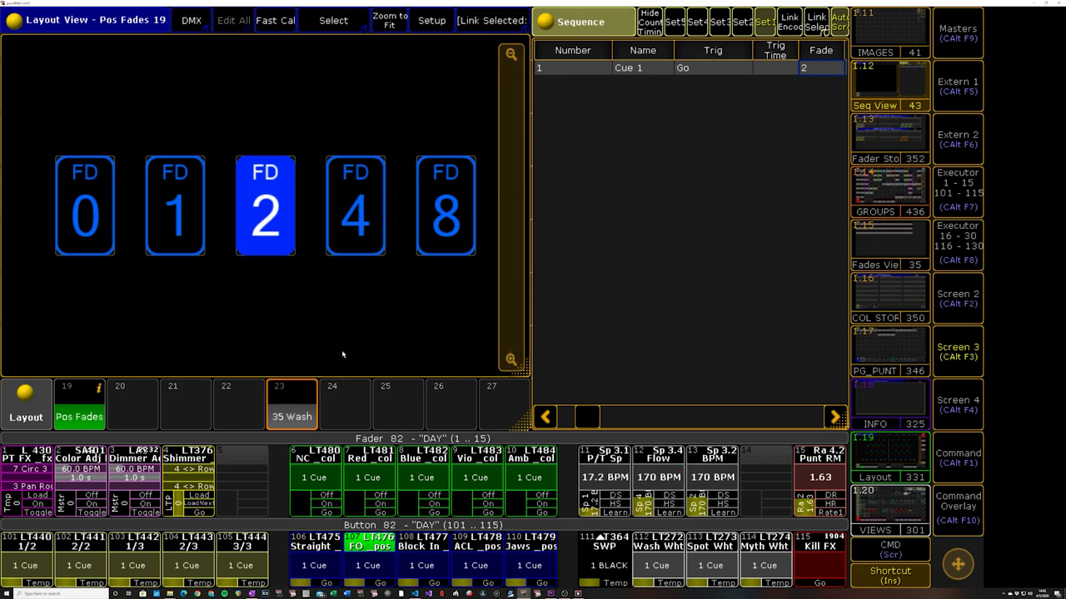
click(956, 499)
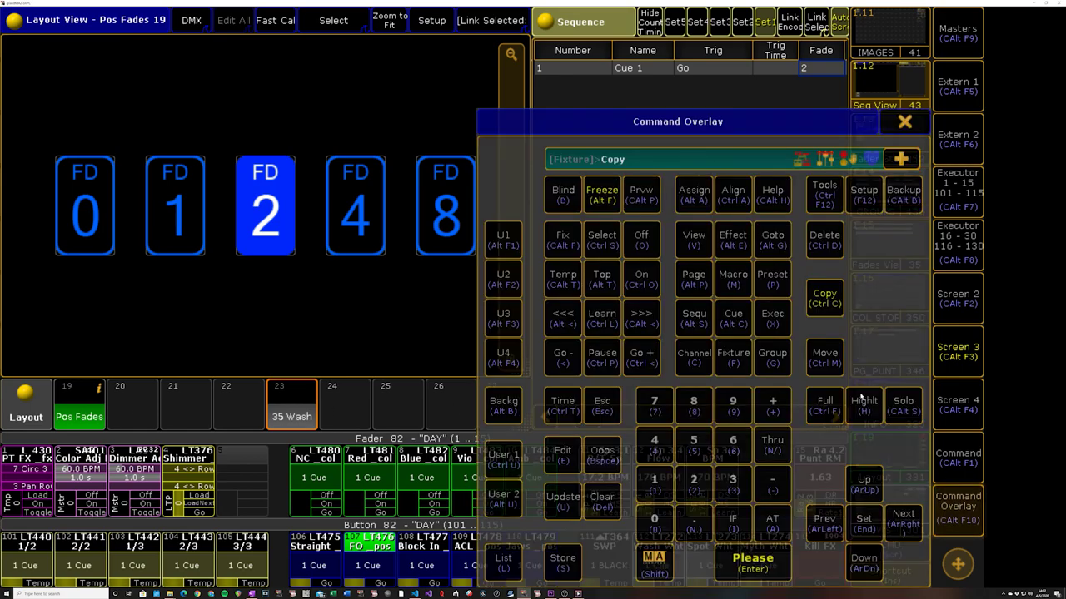
click(77, 413)
key(s)
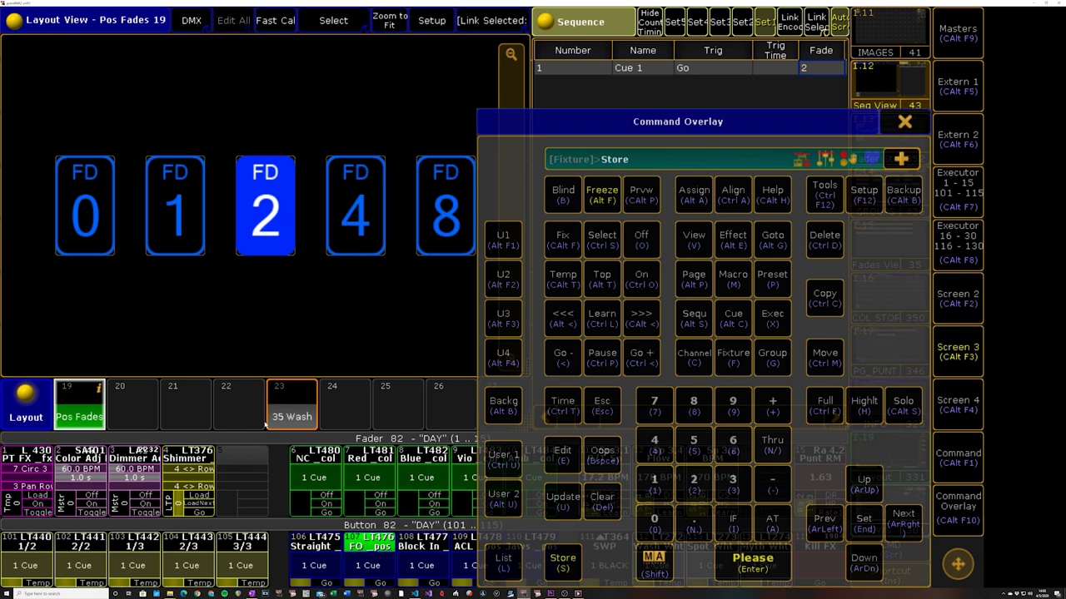
key(Escape)
key(ctrl+c)
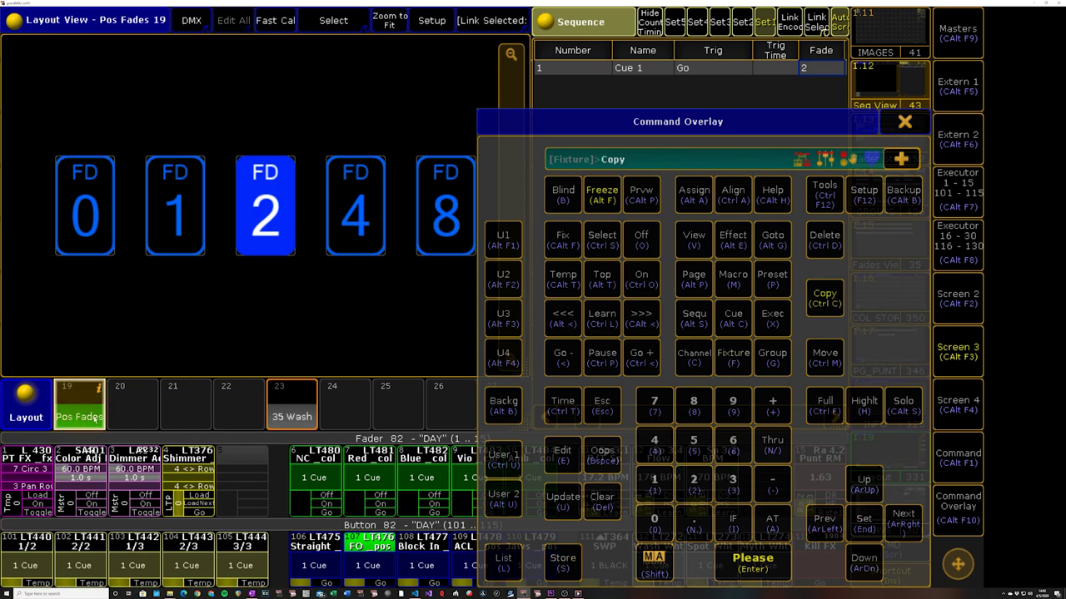
click(95, 408)
click(296, 415)
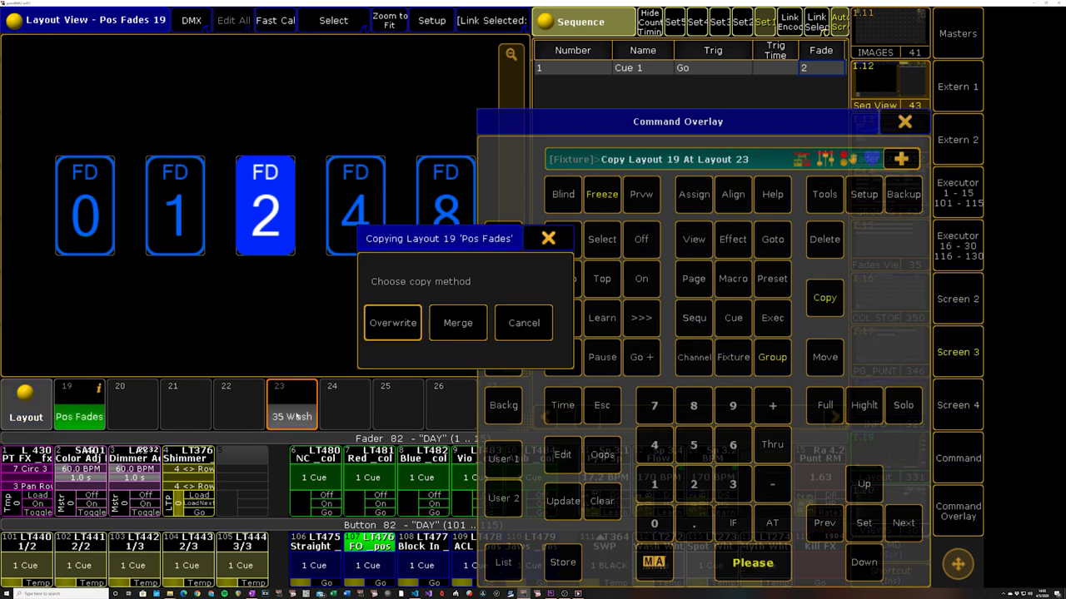
click(458, 323)
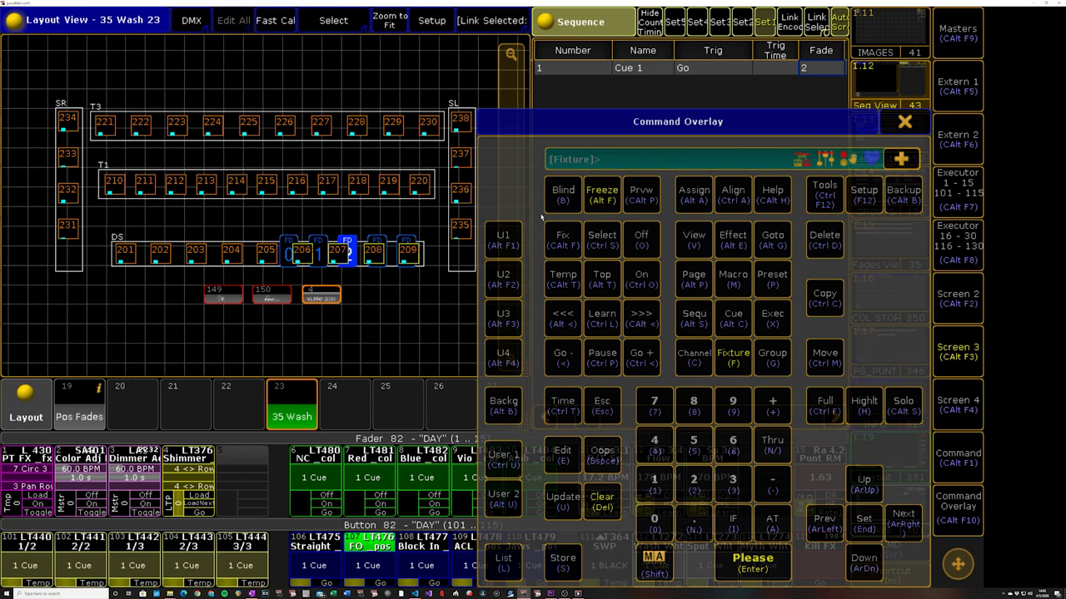
click(914, 122)
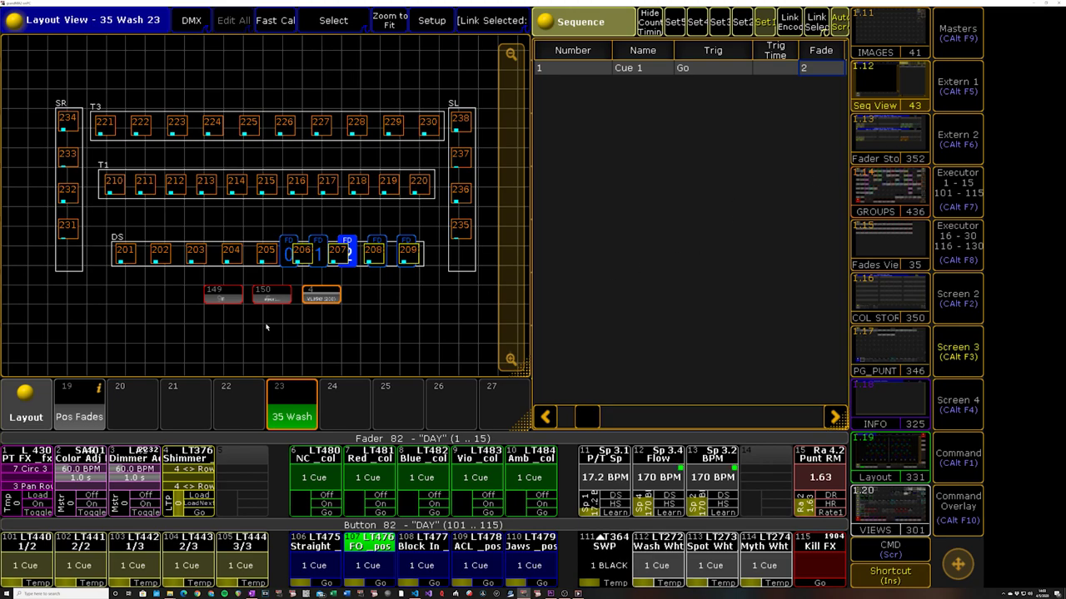
- Return to the Pos Fades layout and bring up the plugin pool on Screen 4
click(60, 416)
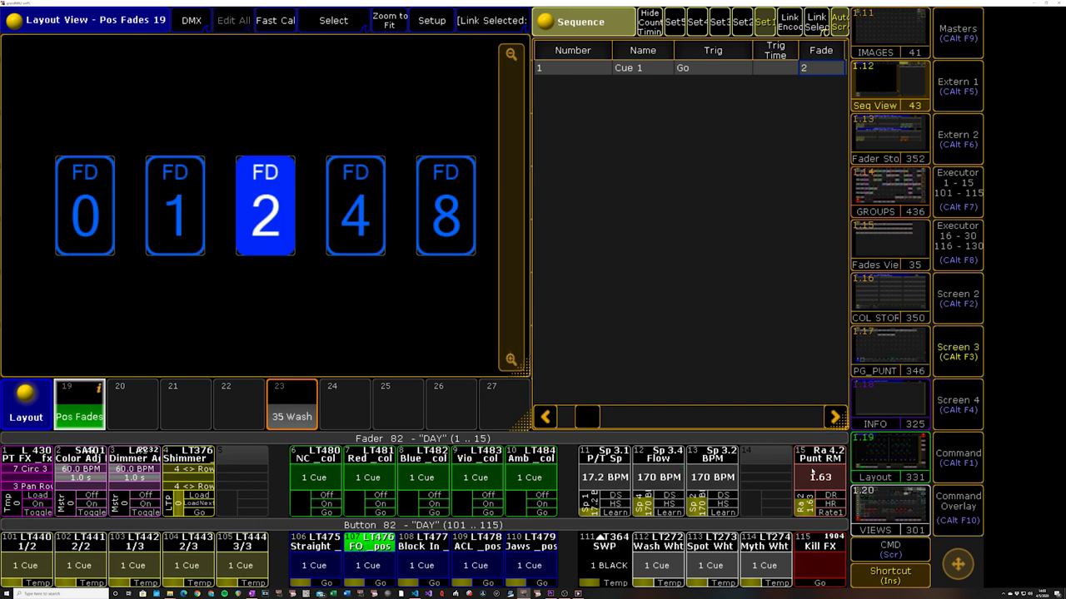
click(976, 420)
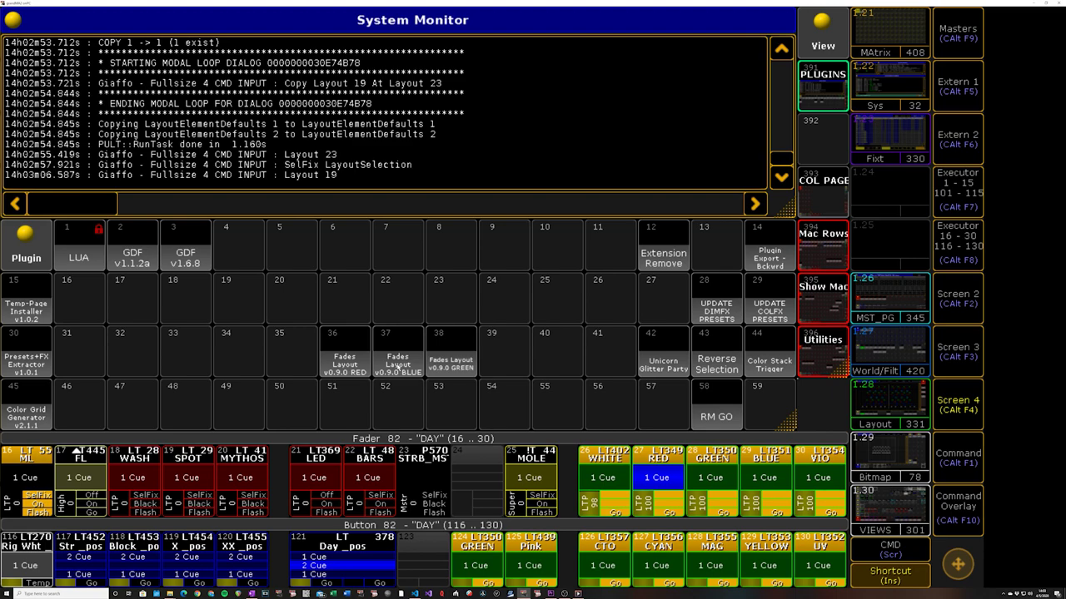
- Open the code of plugin 37 'Fades Layout v0.9.0 BLUE', examine its installation name, variable name and default target range, and close it
right_click(398, 367)
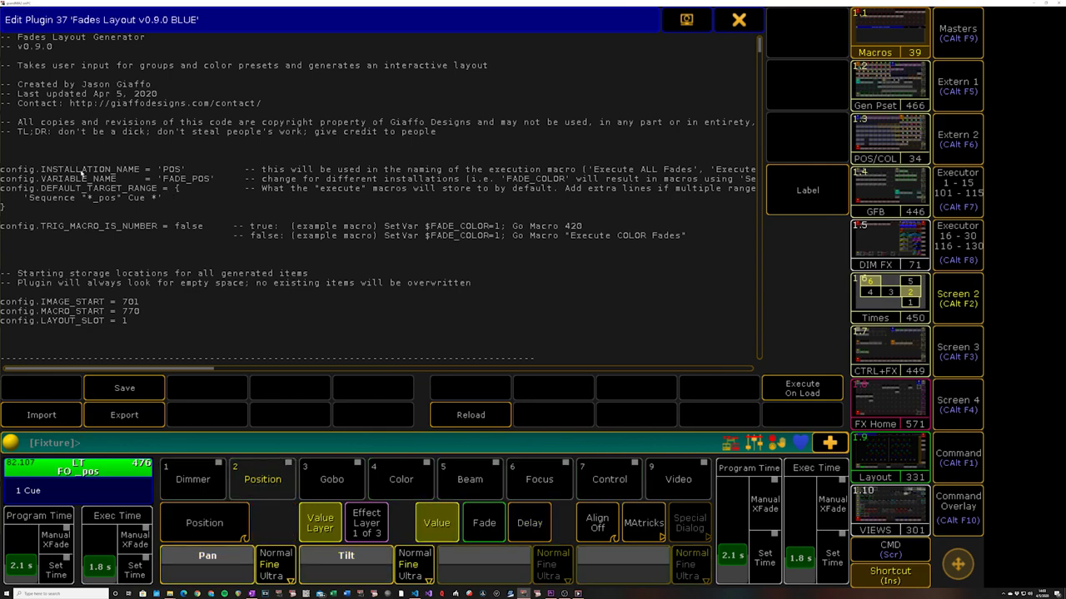
drag(1, 166, 77, 215)
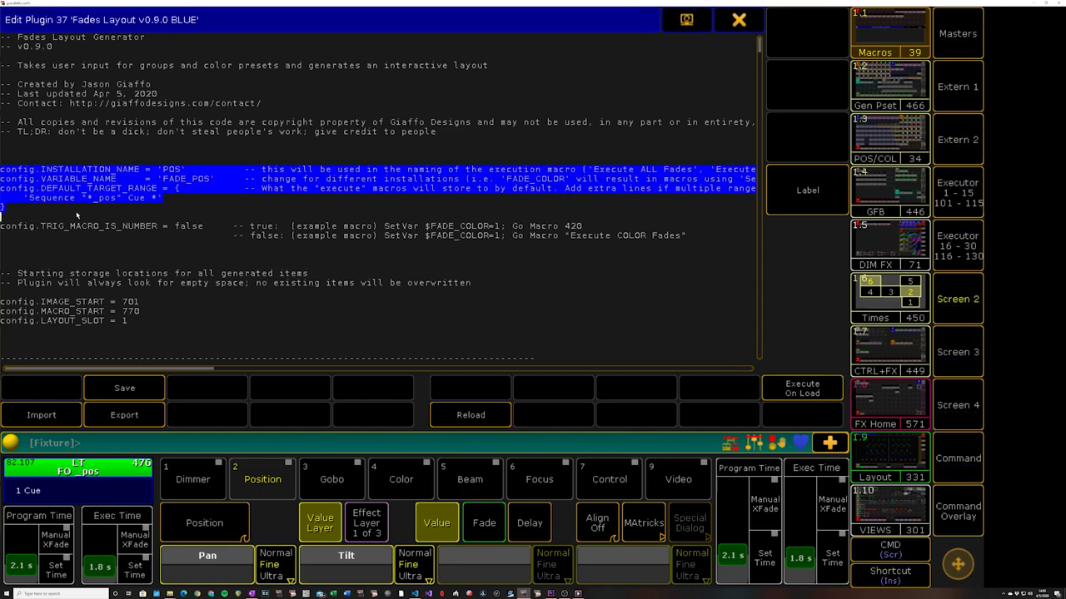
click(106, 170)
click(747, 22)
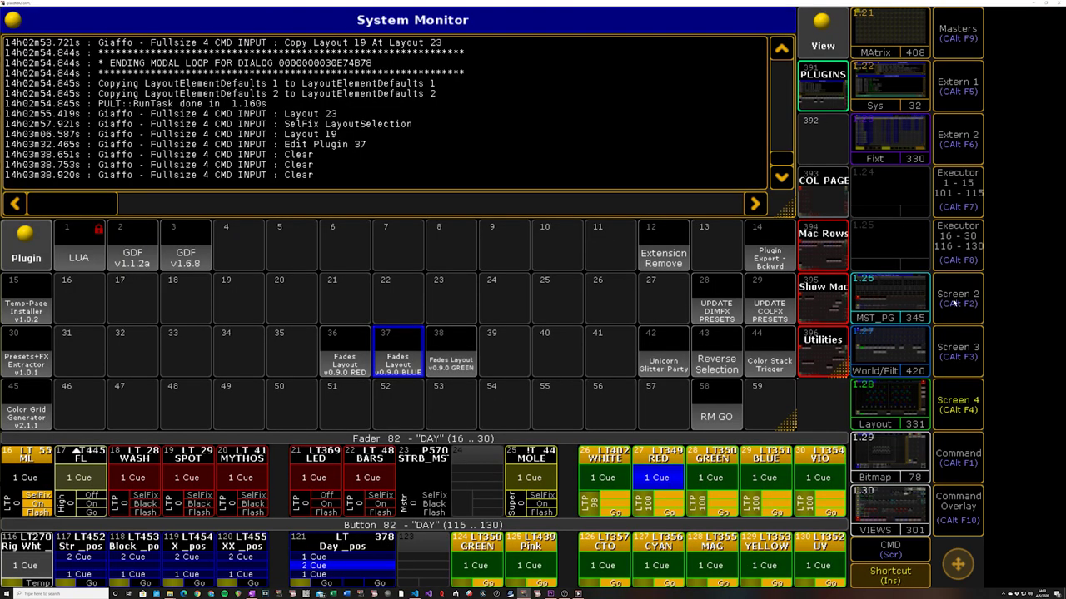
- Inspect the trigger line of the Fade 8 macro and the command line of the Execute POS Fades macro, closing both editors
click(955, 302)
click(888, 348)
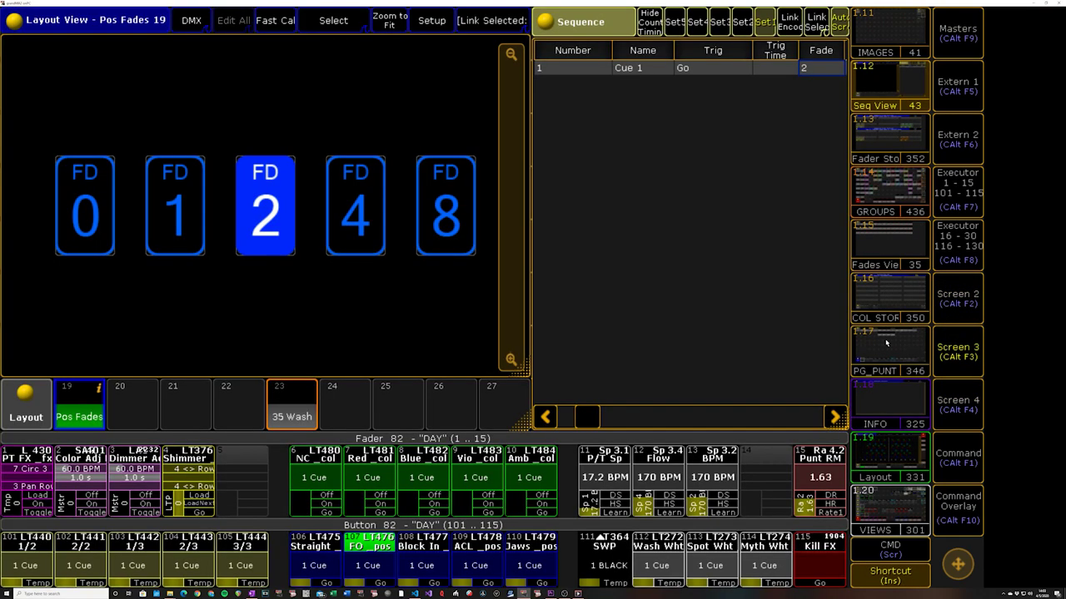
click(958, 298)
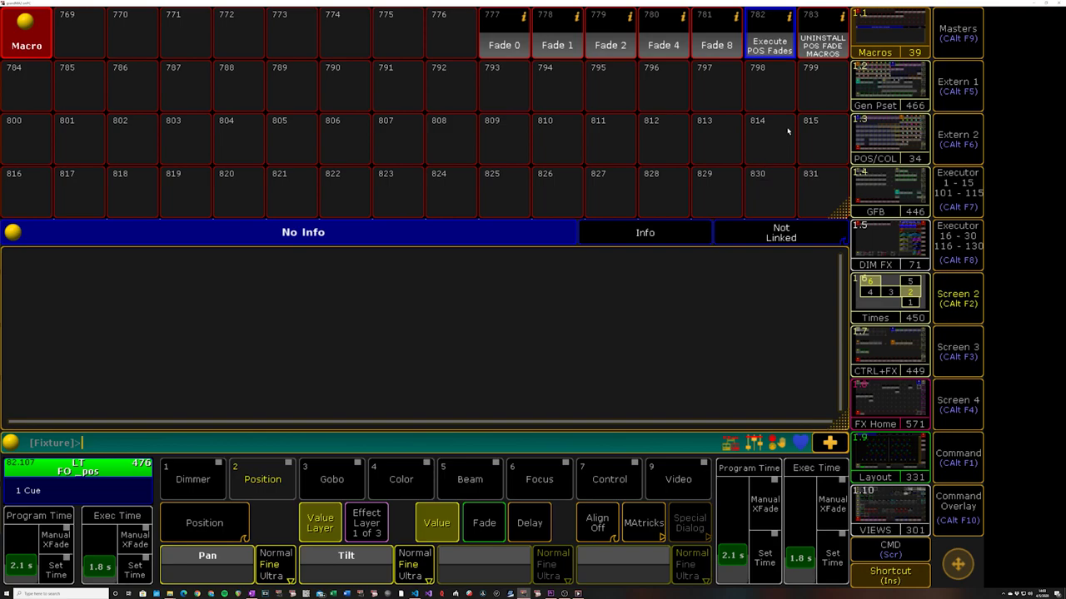
right_click(714, 38)
click(146, 93)
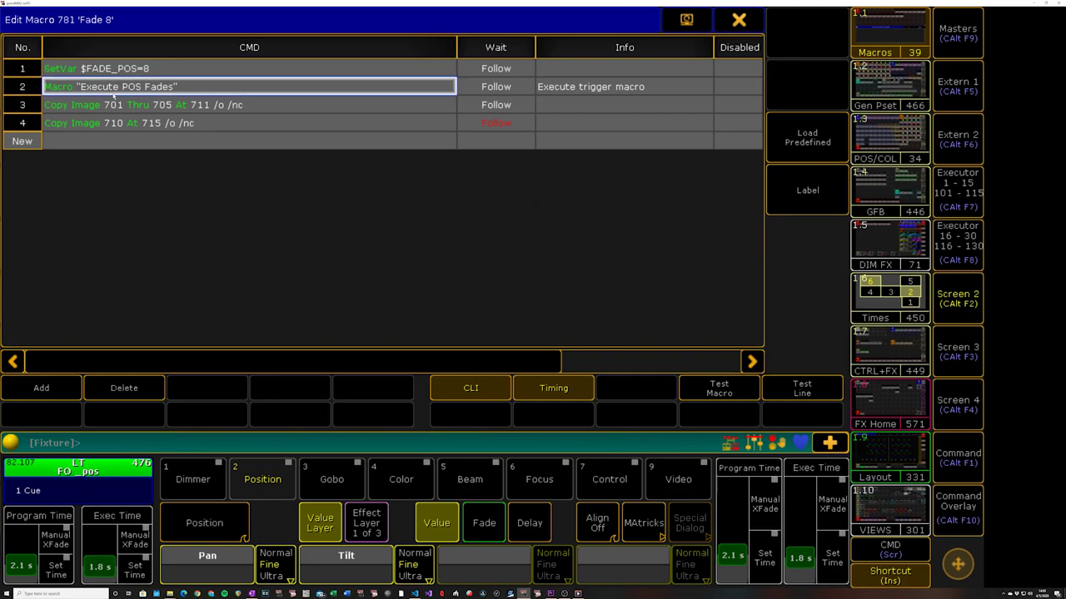
click(739, 19)
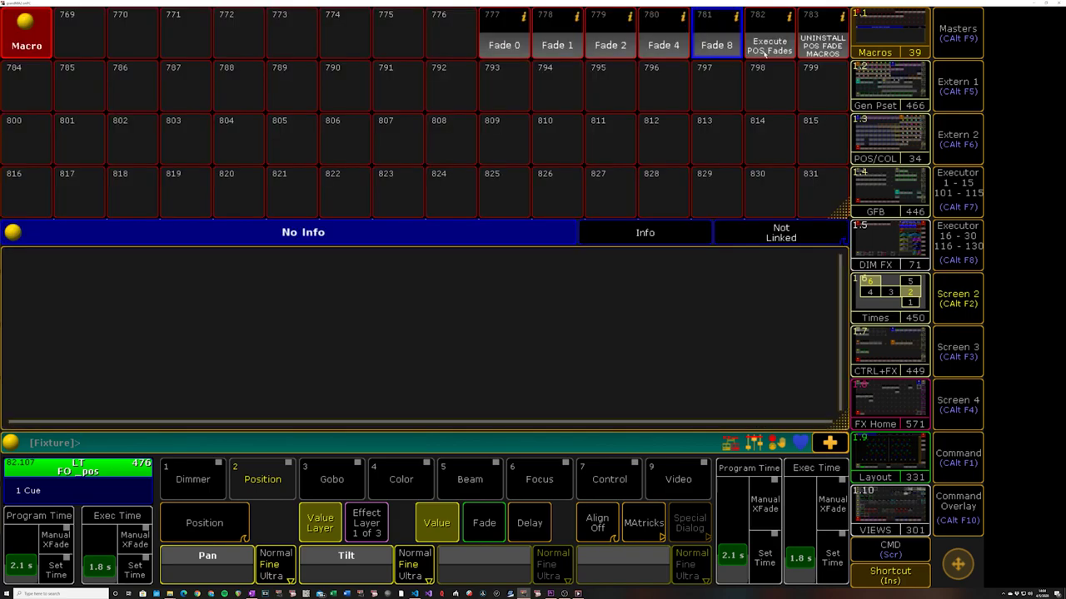
right_click(765, 51)
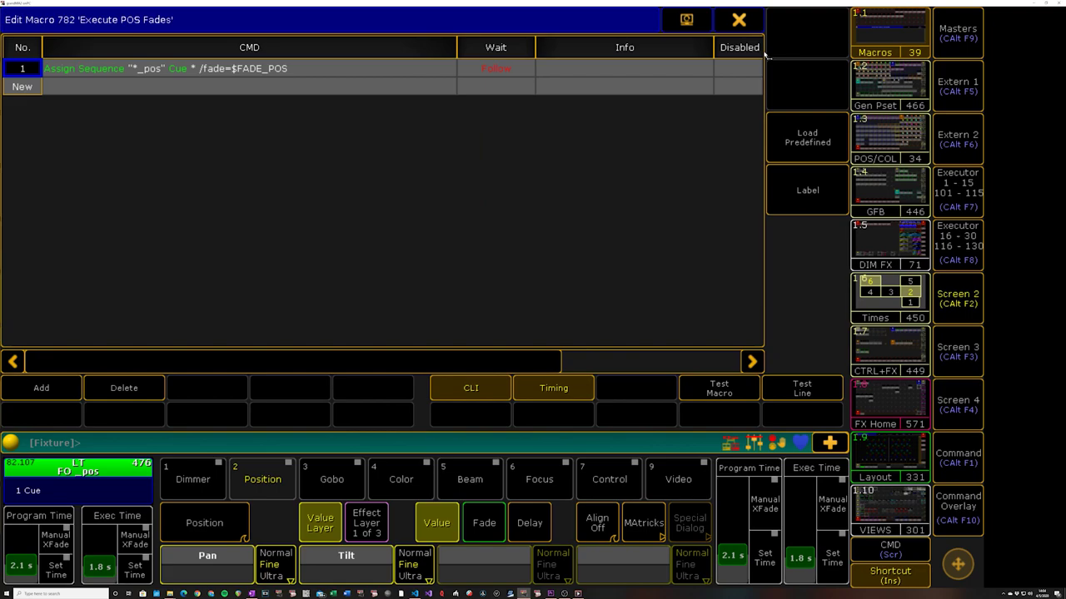
click(752, 27)
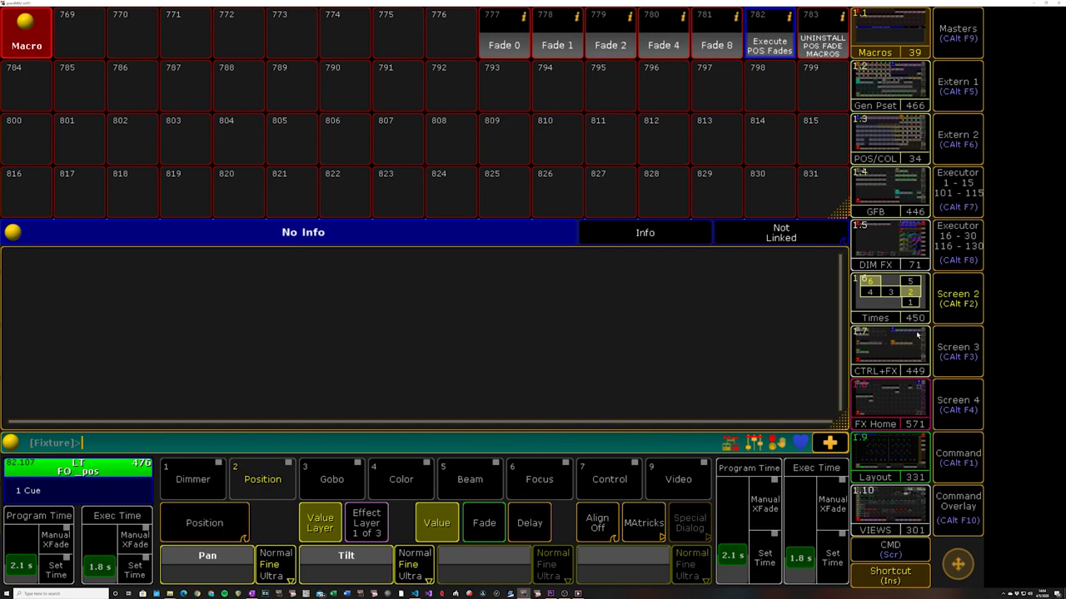
- Reopen the code of plugin 37 and examine the FADE_POS value of config.VARIABLE_NAME
click(965, 420)
click(381, 352)
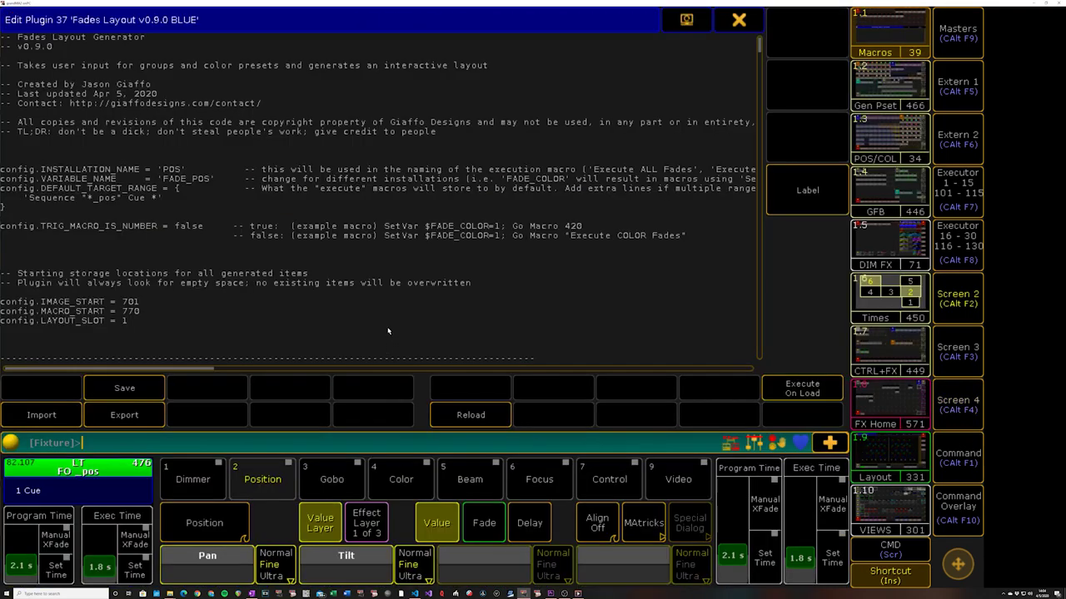
drag(40, 179, 211, 179)
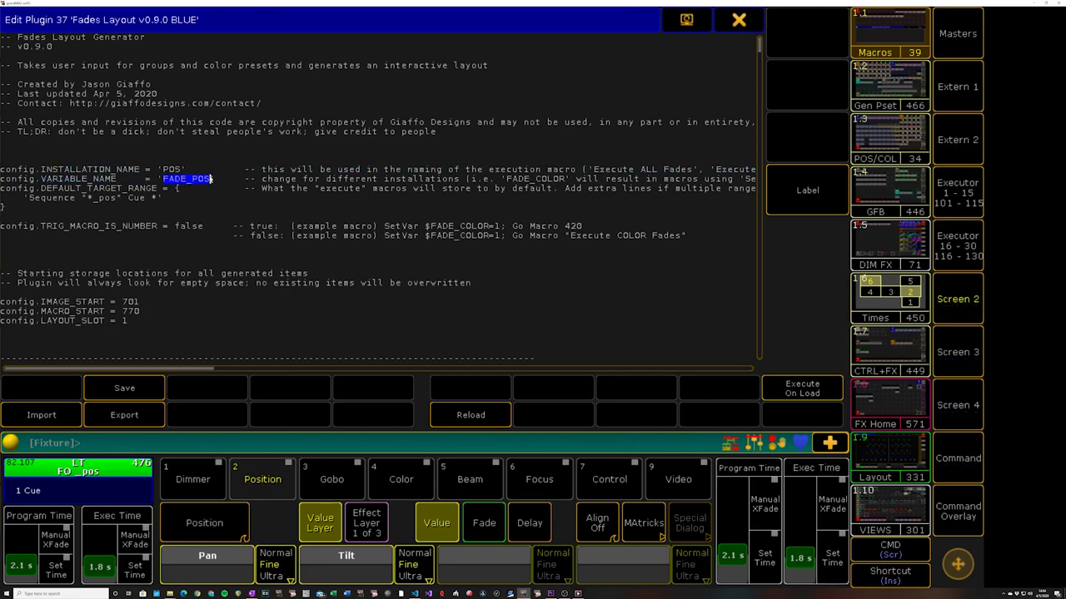
click(163, 180)
drag(164, 180, 197, 178)
click(226, 157)
drag(192, 179, 209, 179)
- Duplicate the 'Sequence "*_pos" Cue *' line in config.DEFAULT_TARGET_RANGE, with a comma after the first entry
drag(28, 199, 178, 198)
key(ctrl+c)
click(165, 199)
click(169, 199)
key(Return)
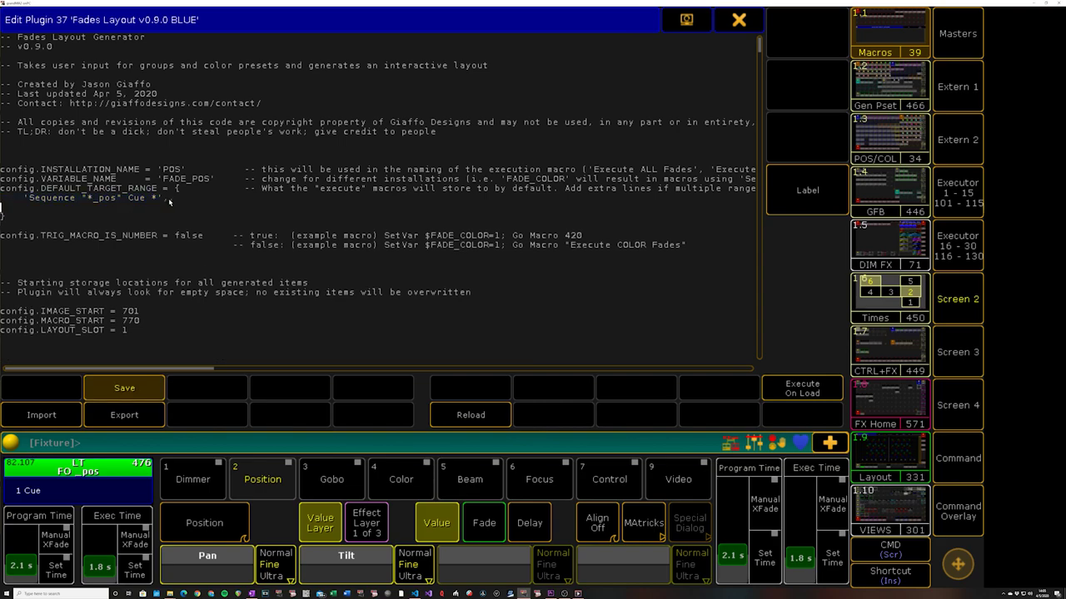
key(ctrl+v)
click(169, 199)
text(,)
- Delete the duplicated target range line, keep the trailing comma, and save and close plugin 37
click(152, 180)
click(169, 207)
key(BackSpace)
key(BackSpace)
key(BackSpace)
key(BackSpace)
key(BackSpace)
key(BackSpace)
key(BackSpace)
key(BackSpace)
key(BackSpace)
key(BackSpace)
key(BackSpace)
key(BackSpace)
key(BackSpace)
key(BackSpace)
key(BackSpace)
key(BackSpace)
key(BackSpace)
key(BackSpace)
key(BackSpace)
key(BackSpace)
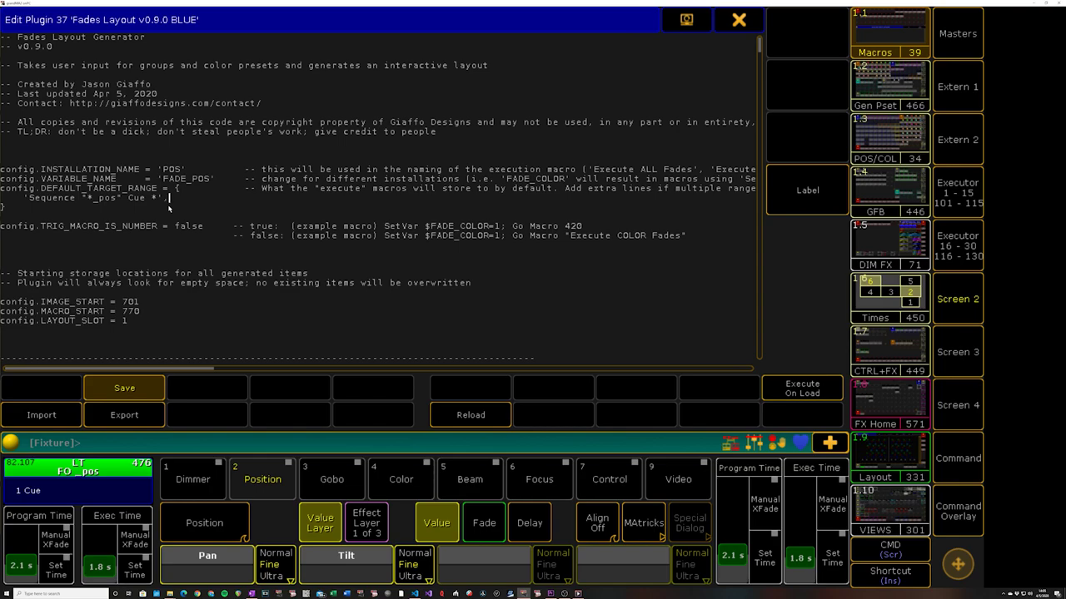
drag(40, 198, 62, 199)
click(891, 380)
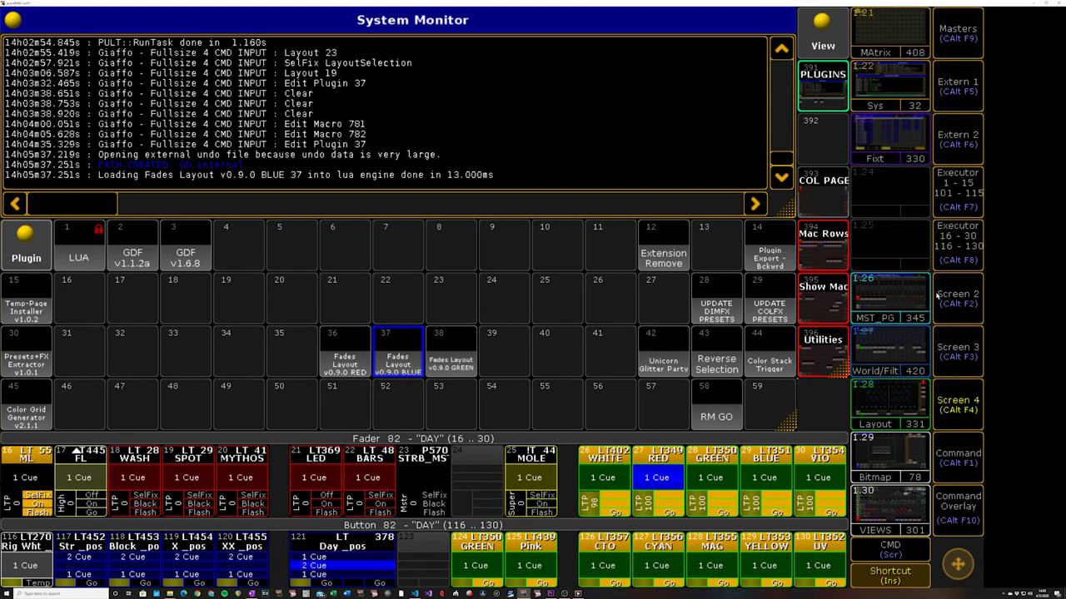
- Open the Execute POS Fades macro, examine its Assign Sequence line and the empty line below, and close it
click(889, 32)
right_click(769, 33)
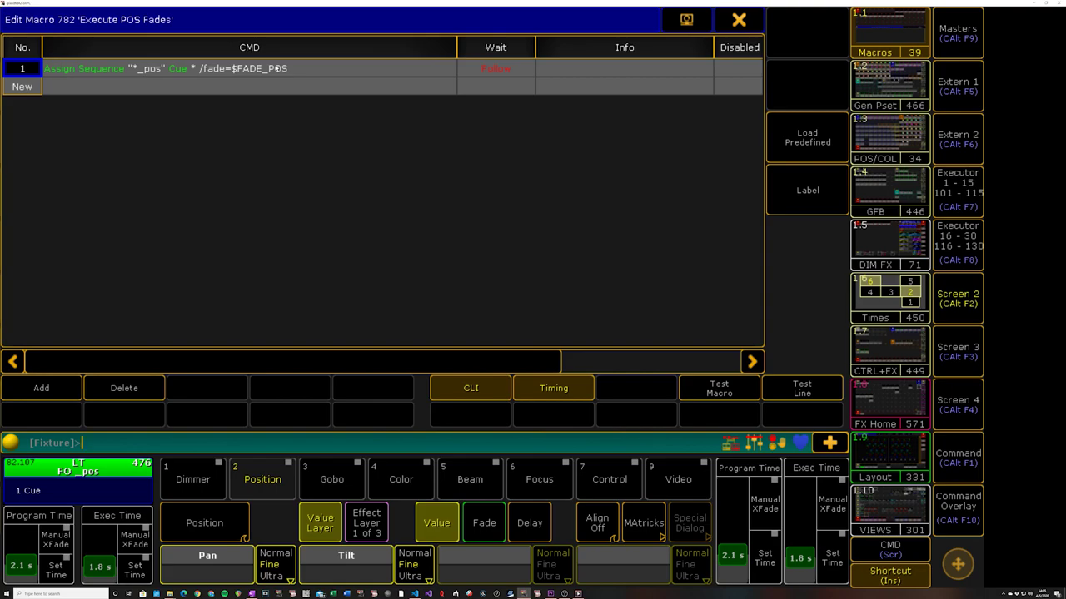
click(202, 86)
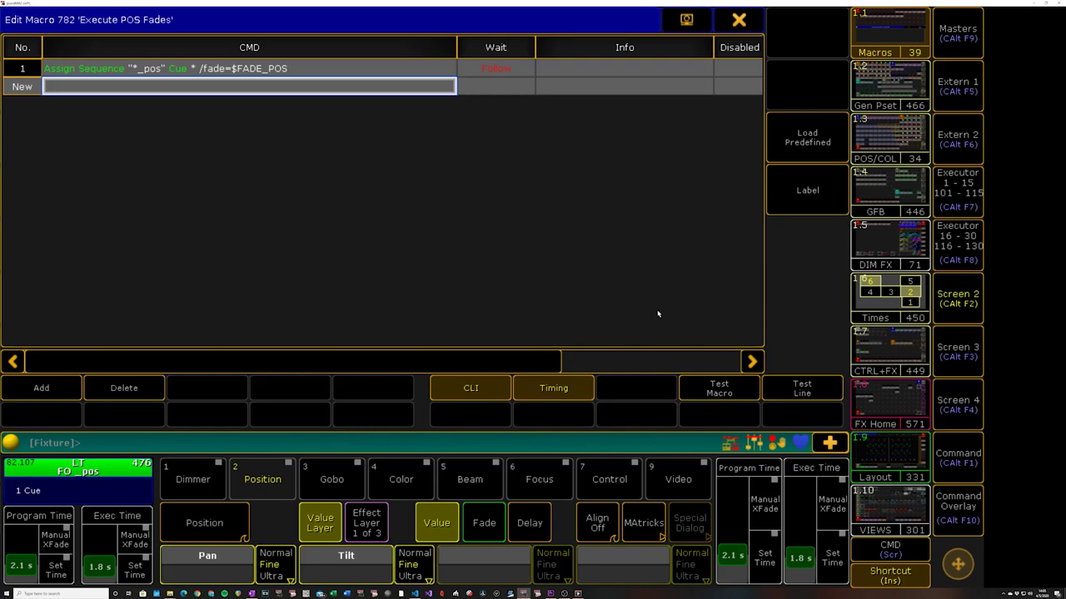
click(738, 20)
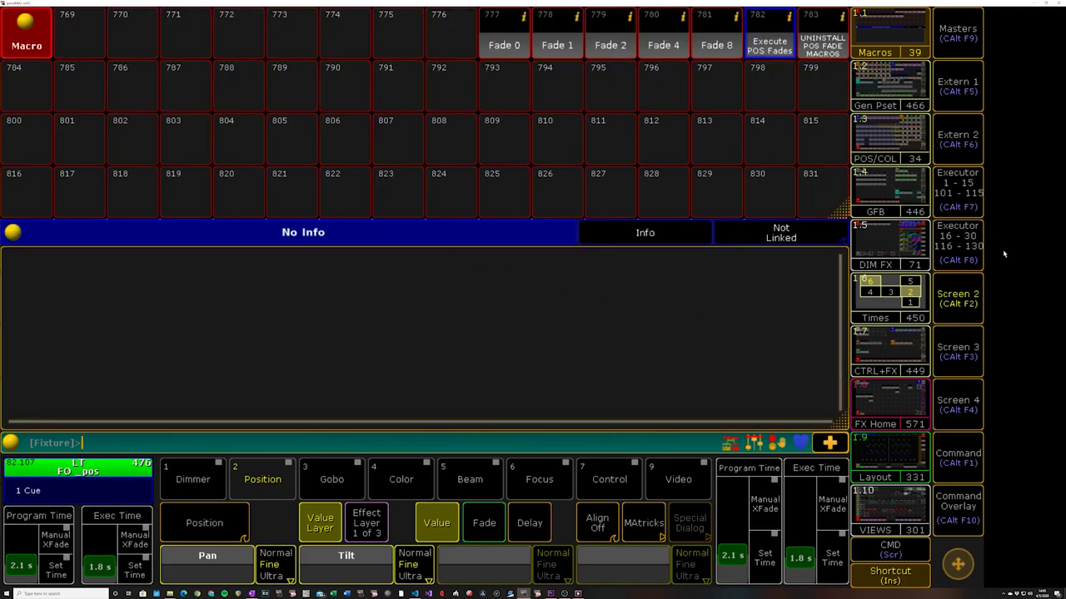
- Reopen plugin 37 and examine the config.TRIG_MACRO_IS_NUMBER option and its example comments for true and false
click(957, 350)
click(958, 408)
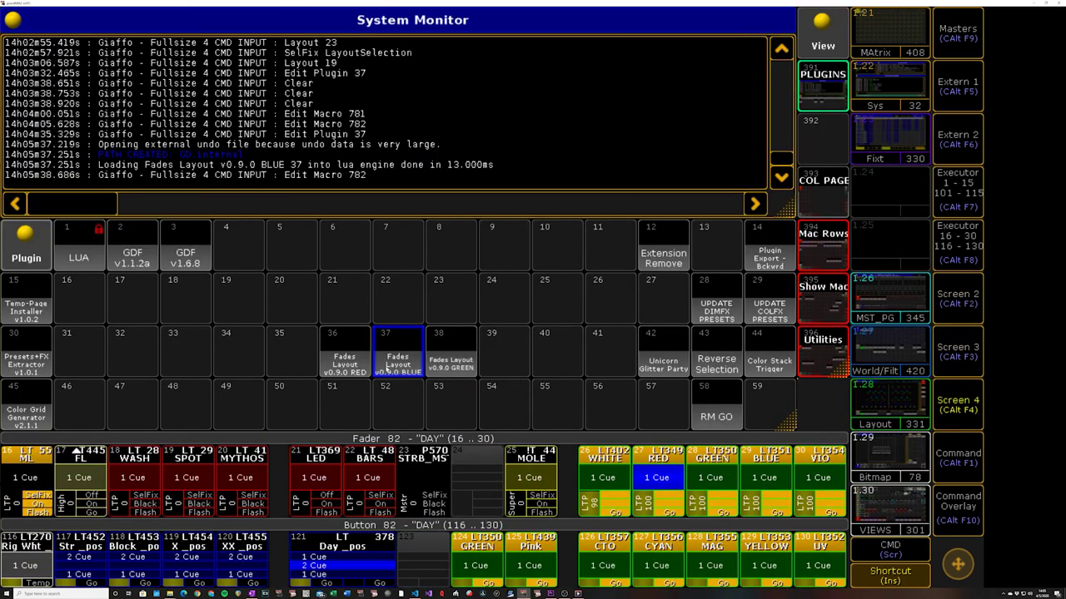
right_click(385, 367)
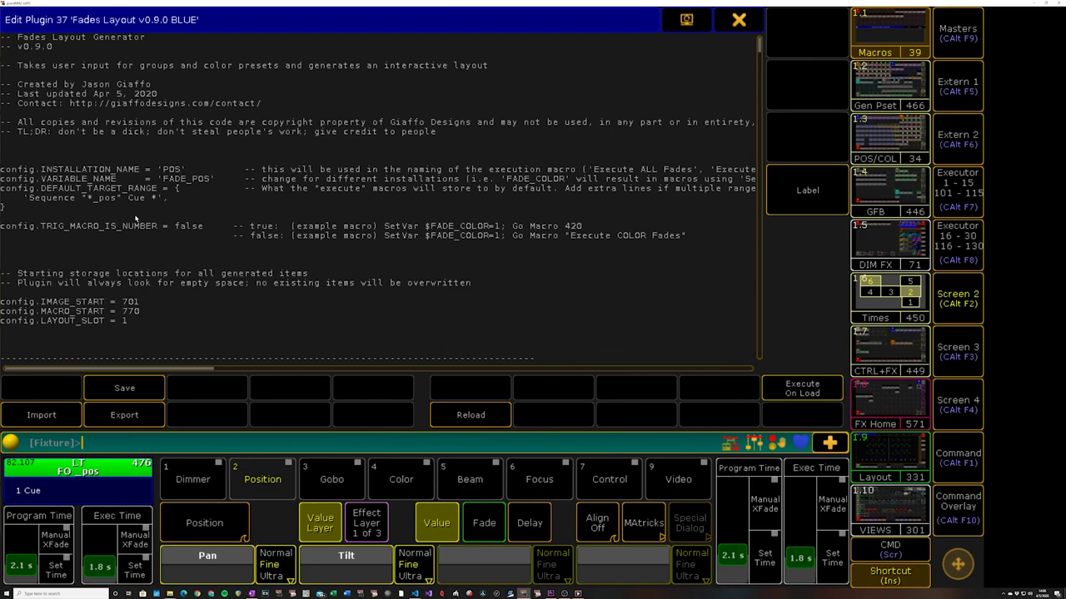
click(75, 227)
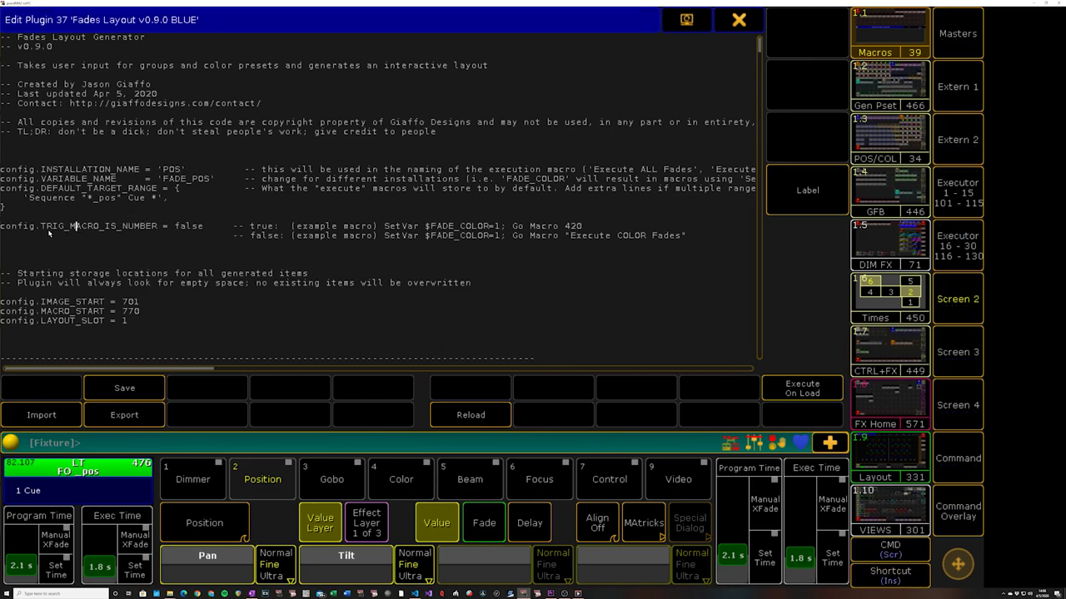
drag(16, 226, 158, 227)
click(428, 236)
drag(513, 225, 584, 226)
drag(518, 236, 702, 236)
click(556, 225)
key(shift+Down)
key(shift+Down)
key(shift+Down)
key(alt+Tab)
- Open plugin 38 'Fades Layout v0.9.0 GREEN', examine its COLOR naming, variable, target range and start locations, and close it
right_click(442, 346)
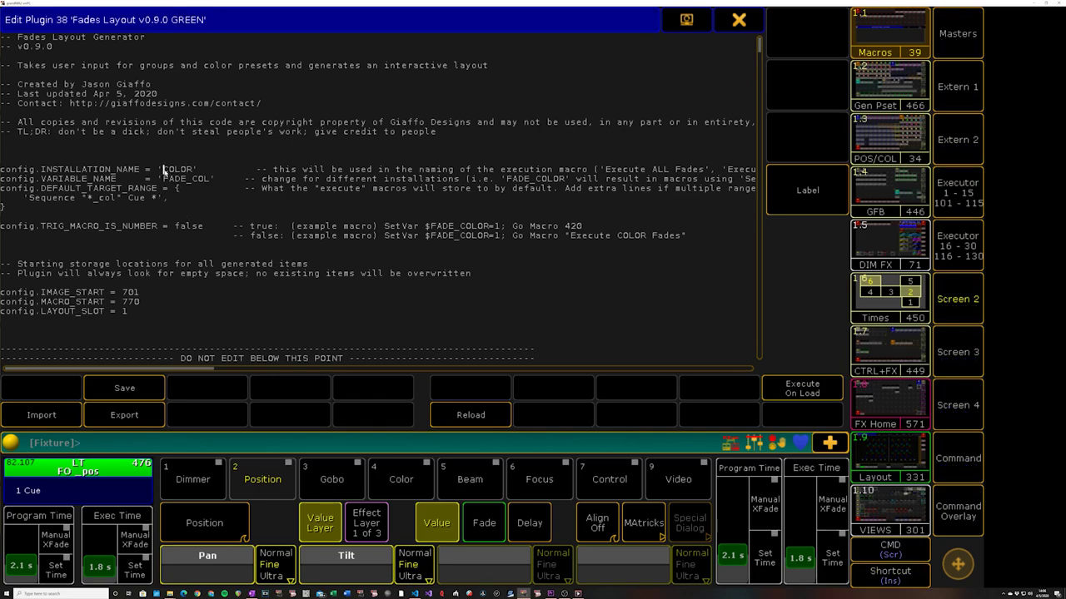
double_click(170, 170)
drag(58, 179, 200, 180)
click(200, 180)
click(104, 189)
drag(86, 198, 117, 200)
click(145, 179)
drag(131, 312, 122, 291)
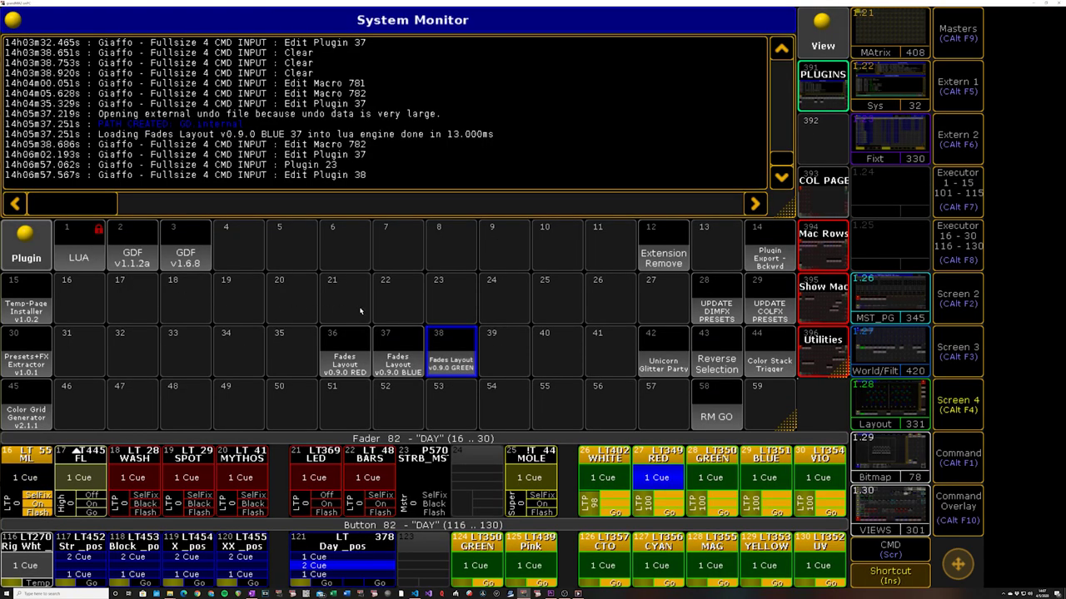
key(Return)
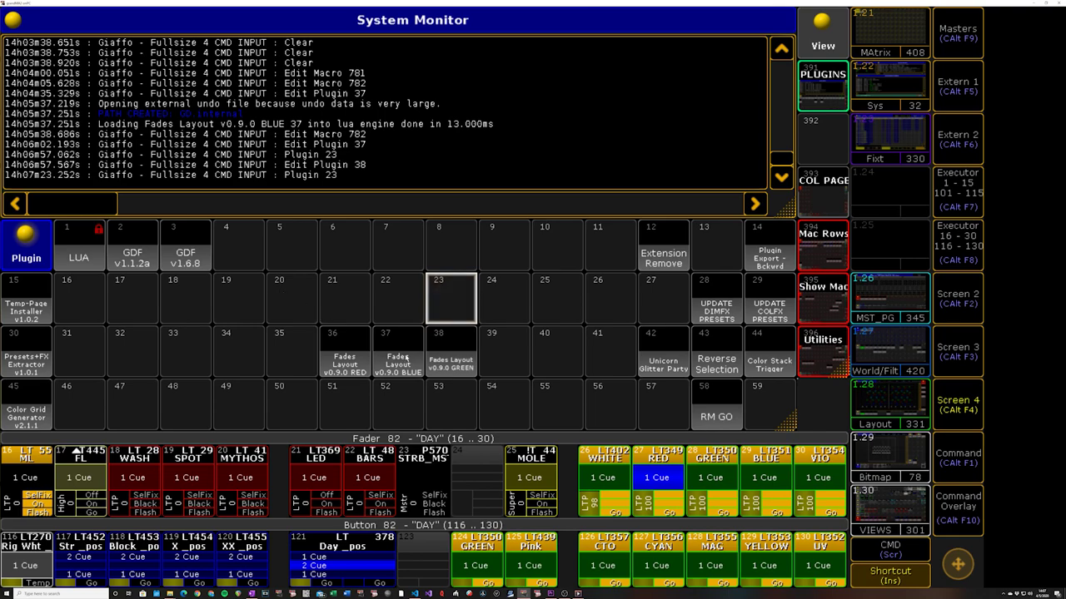
- Try to install the POS fades again with the Fades Layout v0.9.0 BLUE plugin, cancelling at the naming conflict
click(405, 356)
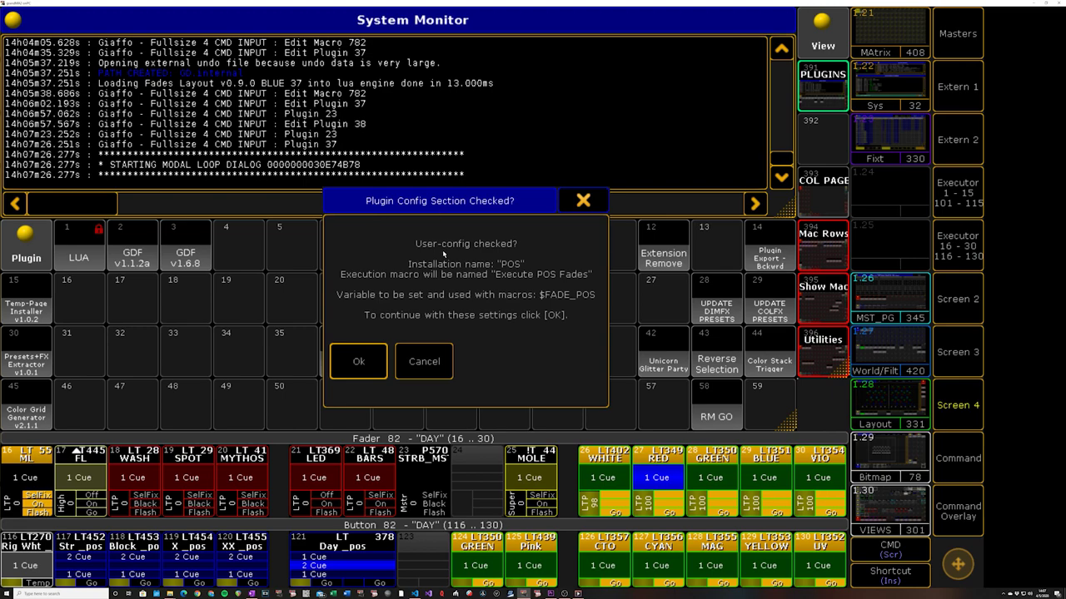
click(365, 365)
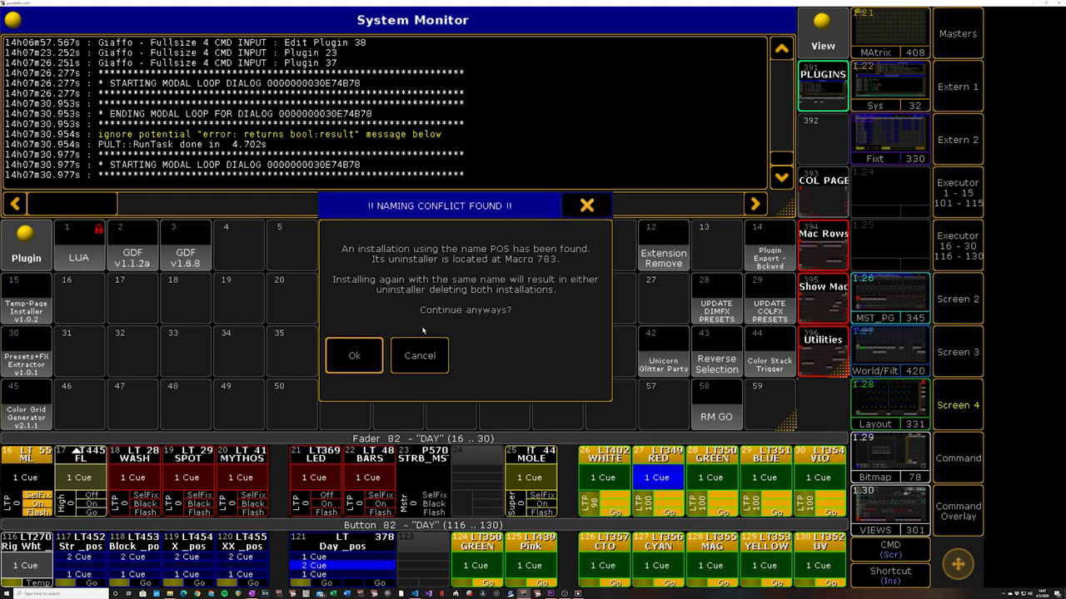
click(419, 356)
- Run the Fades Layout v0.9.0 GREEN plugin with its COLOR configuration, entering fade times 0, 1, 2, 4 and 8
click(454, 344)
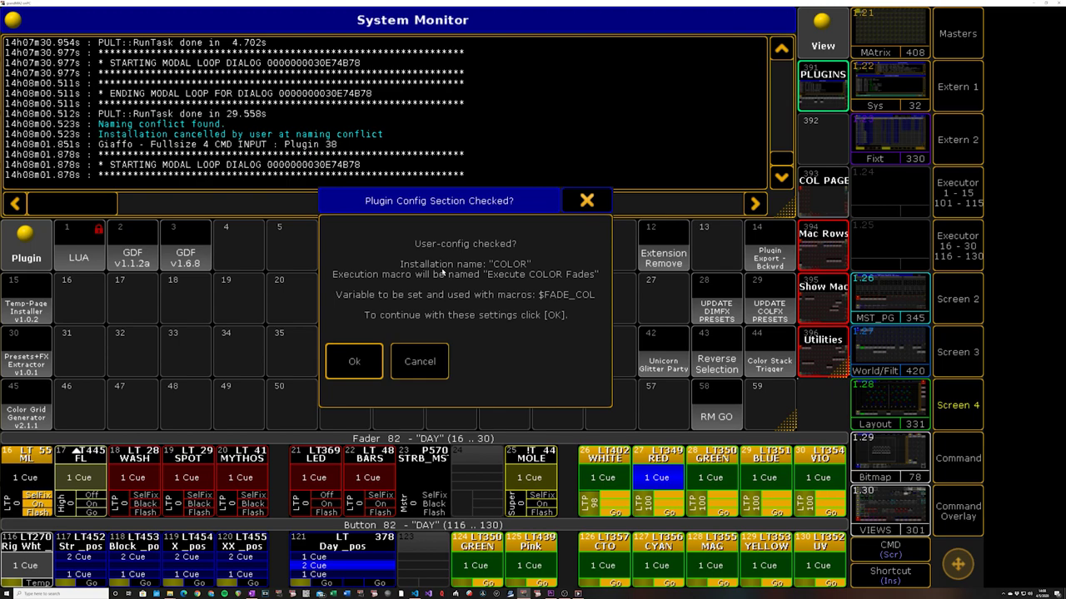
click(354, 363)
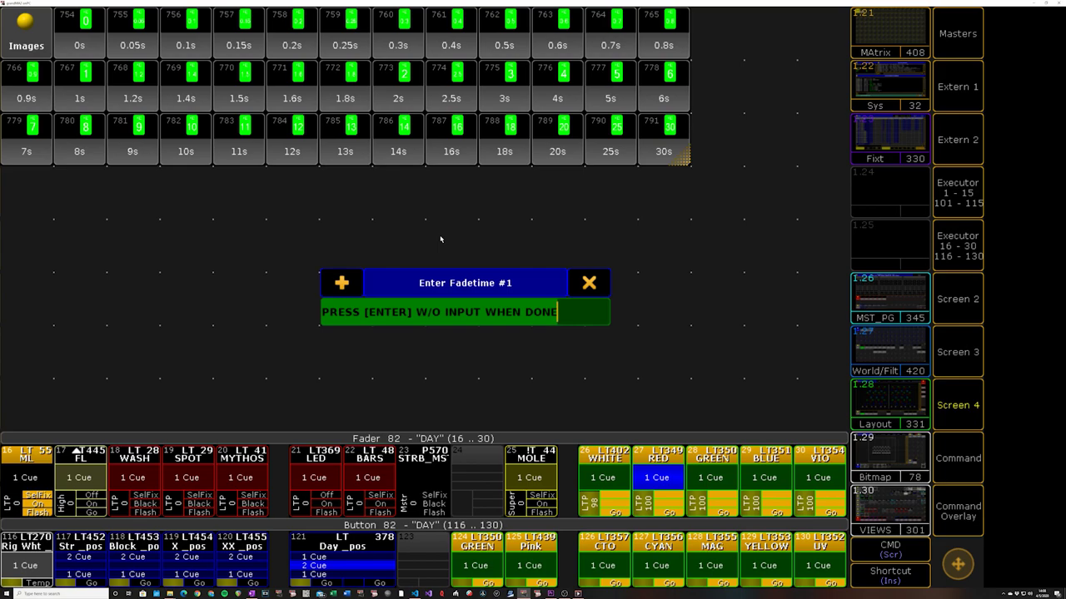
text(0)
key(Return)
text(1)
key(Return)
text(2)
key(Return)
text(4)
key(Return)
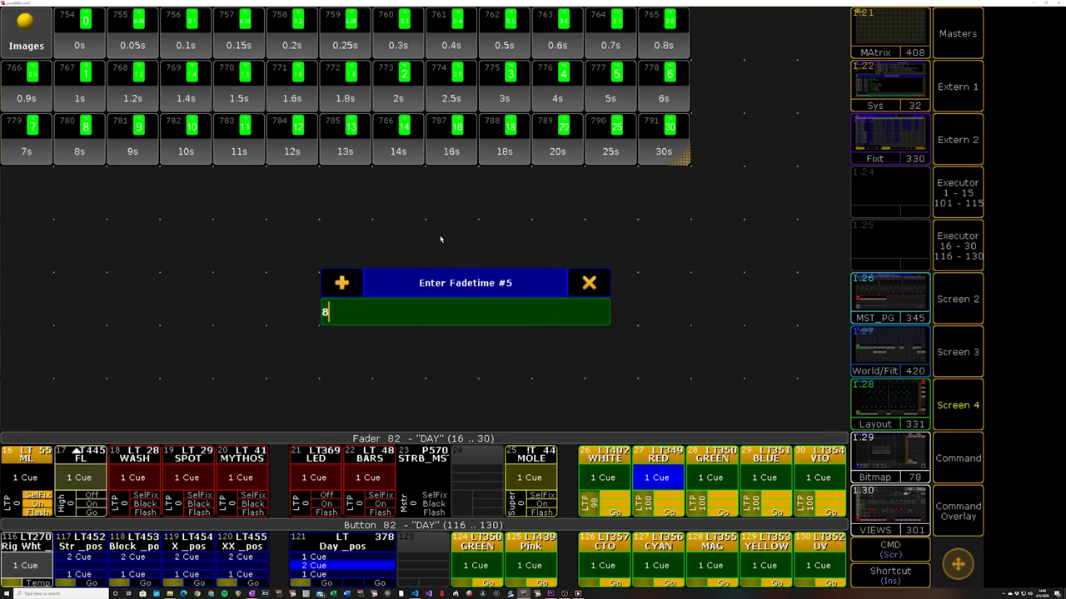
key(Return)
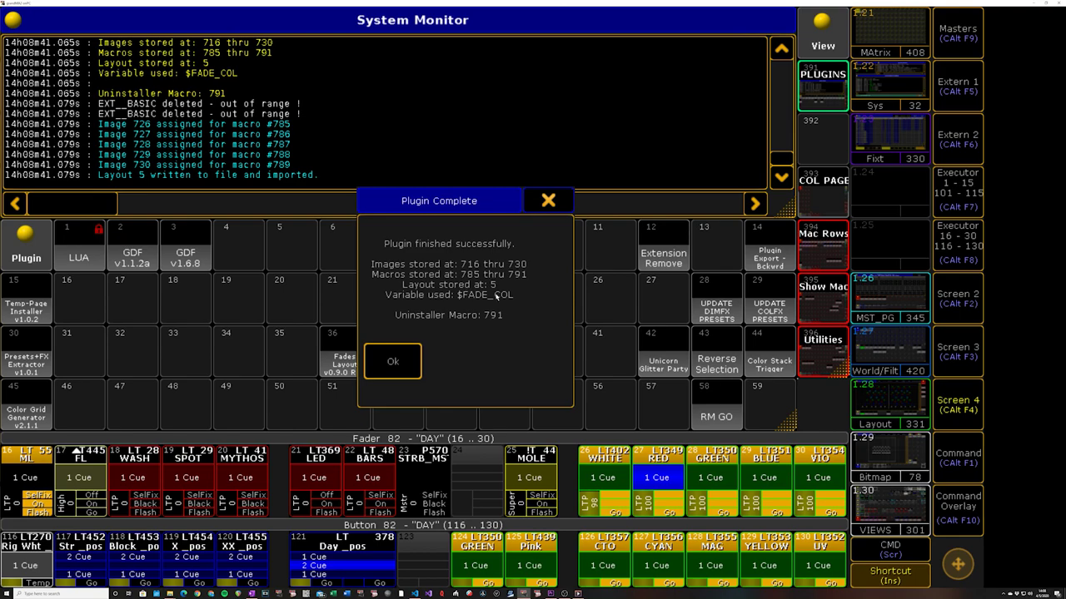
click(400, 363)
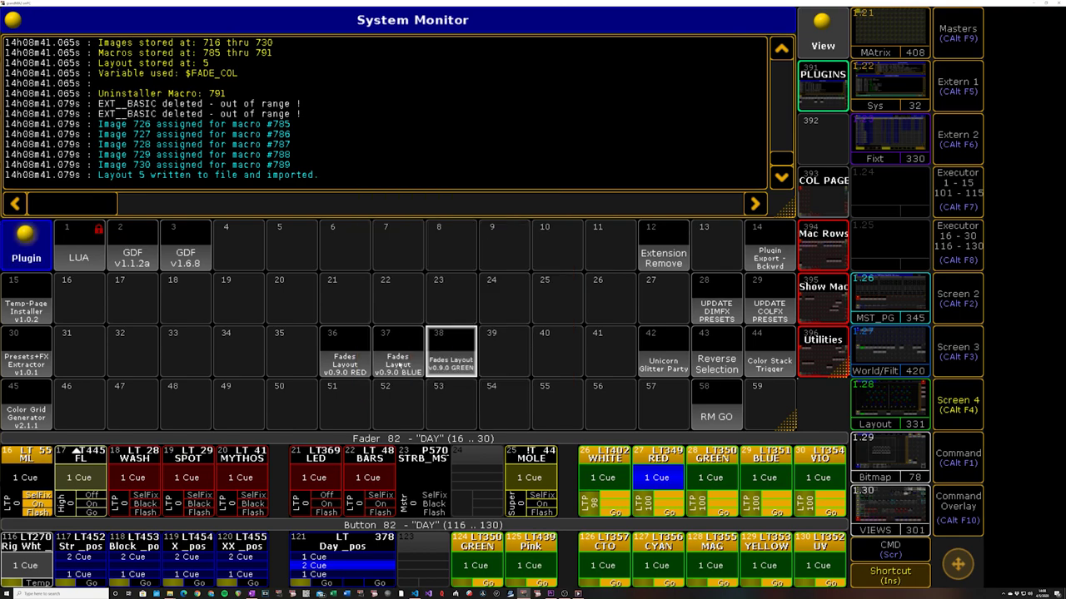
- On Screen 3, put the new Color Macro Grid layout from slot 5 into layout slot 20 and display it
click(949, 357)
scroll(183, 416, up, 2)
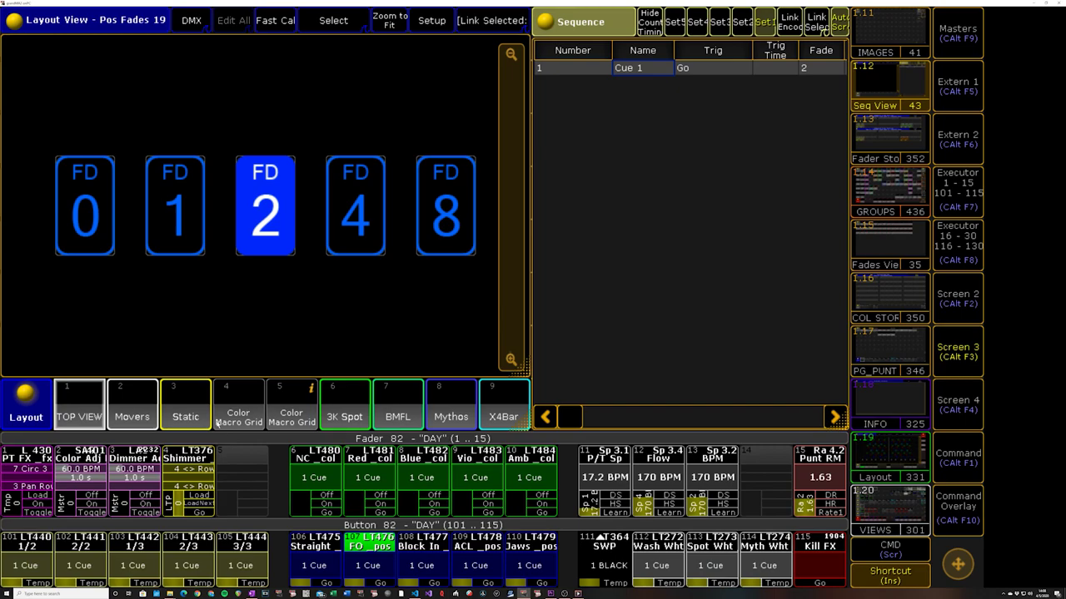
click(290, 414)
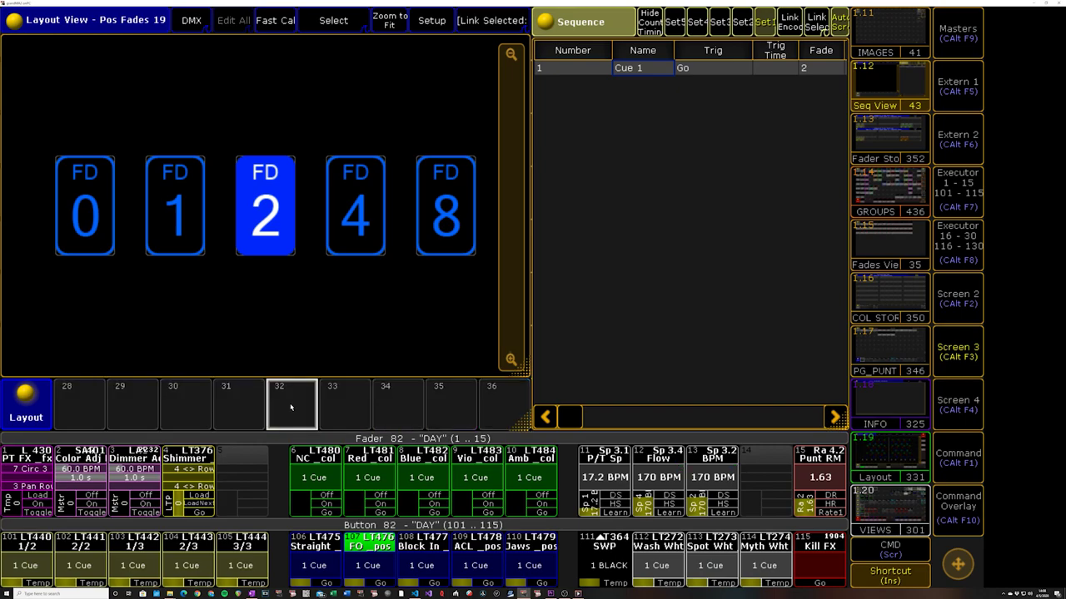
click(133, 406)
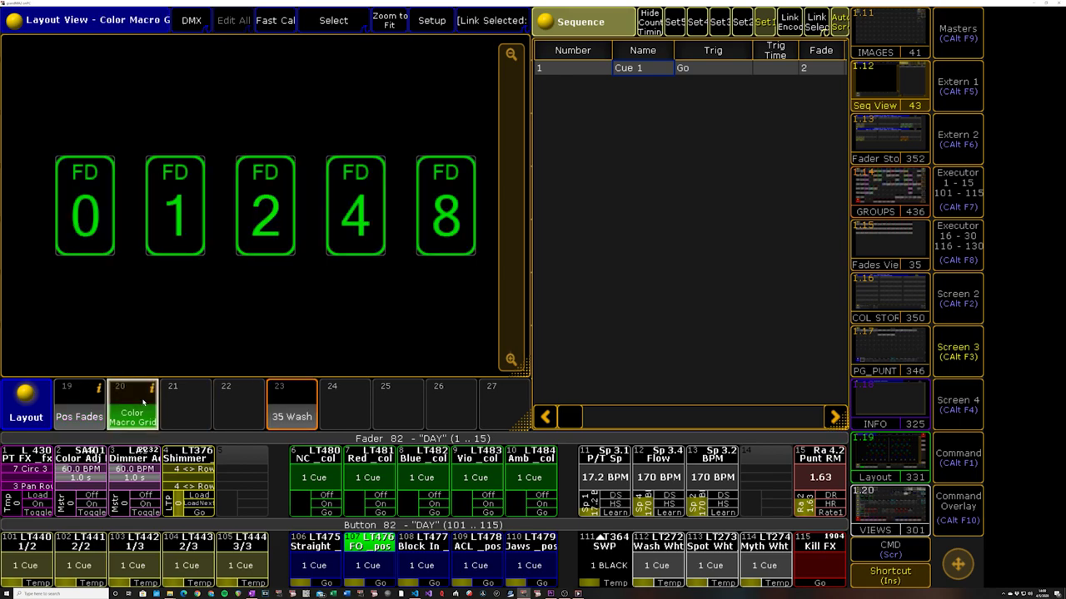
- Set the color fade time to 4 and turn on Setup mode for the Color Macro Grid layout
click(265, 216)
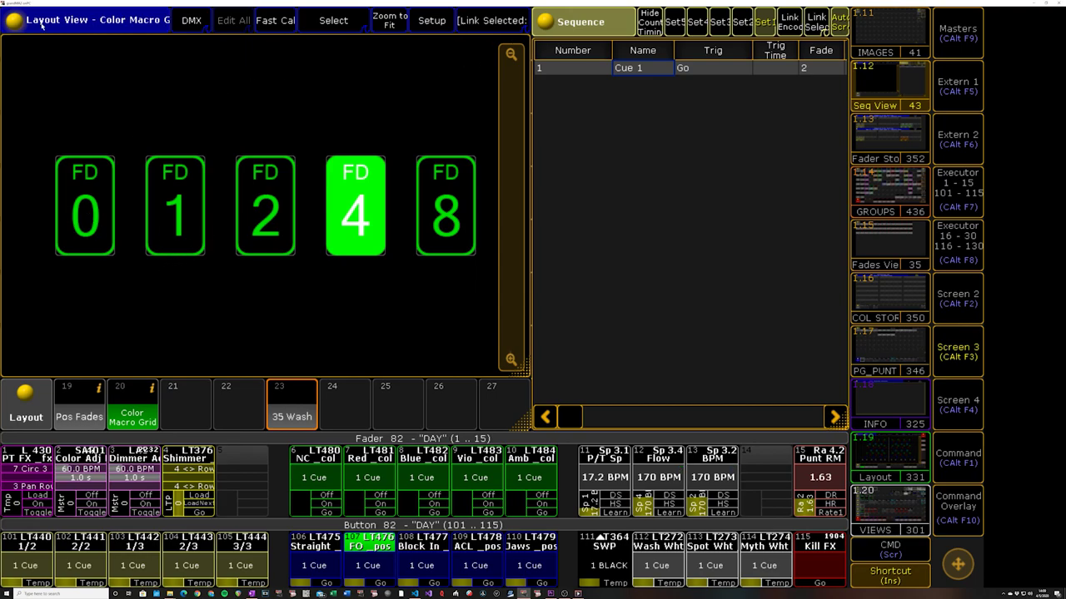
click(137, 20)
click(207, 208)
click(433, 18)
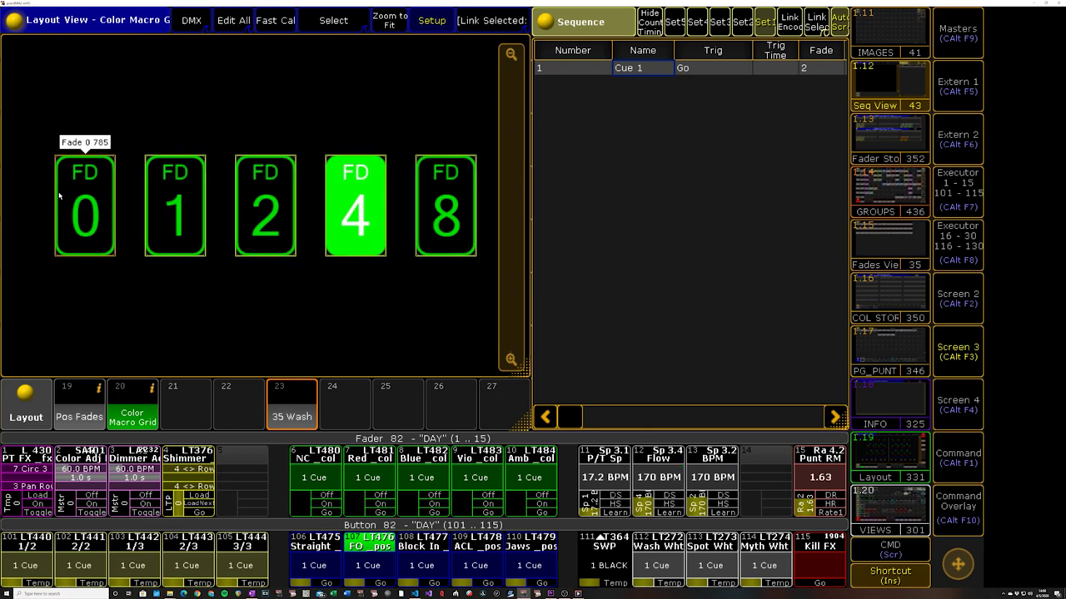
- Leave Setup mode and merge a copy of the Pos Fades layout from slot 19 into the Color Macro Grid layout in slot 20
click(431, 20)
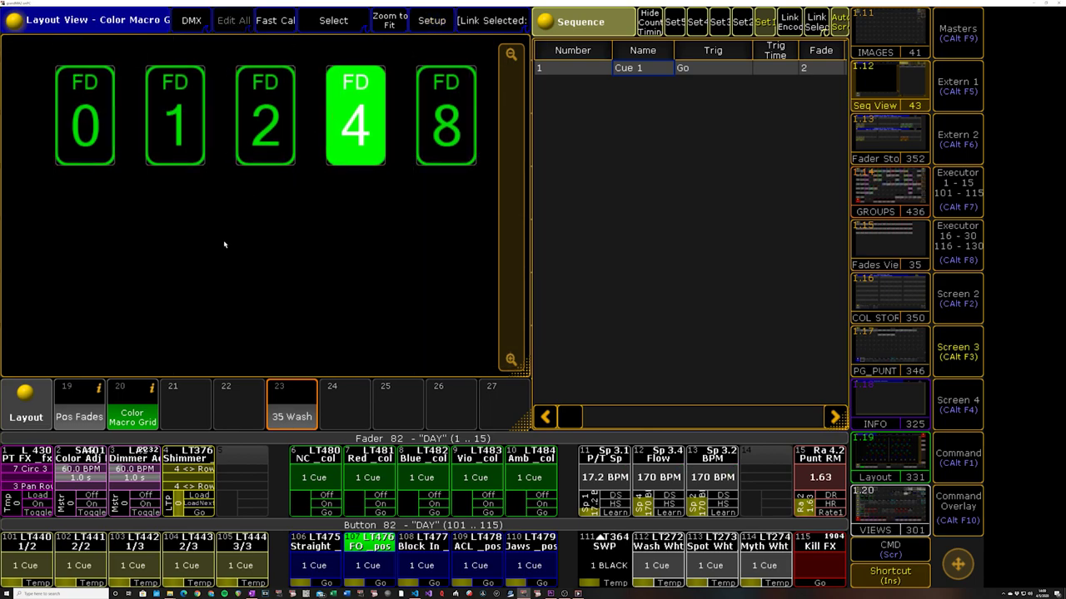
click(126, 406)
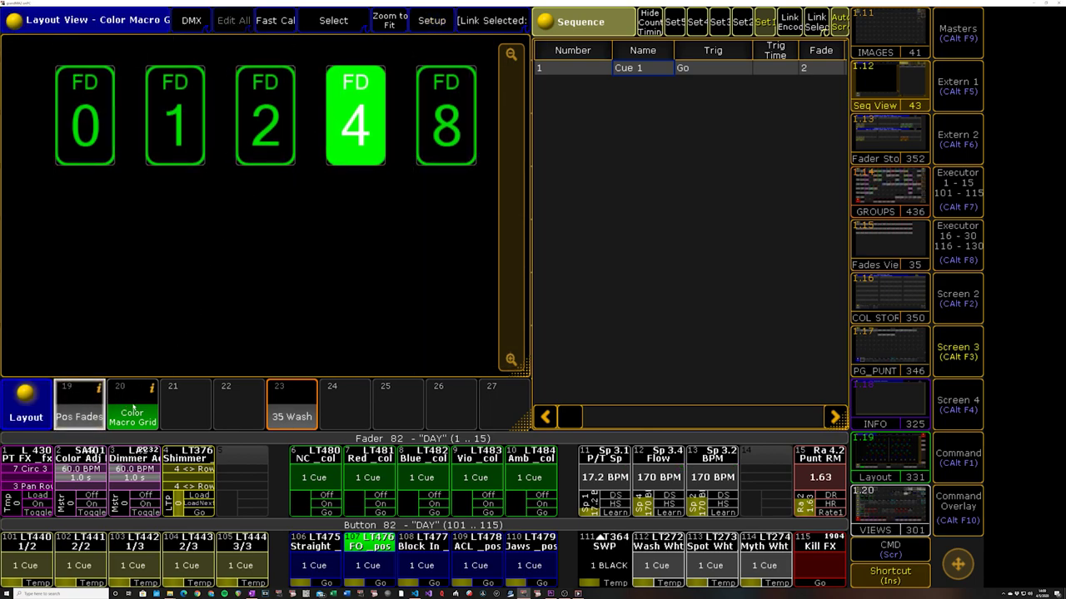
click(133, 407)
click(458, 324)
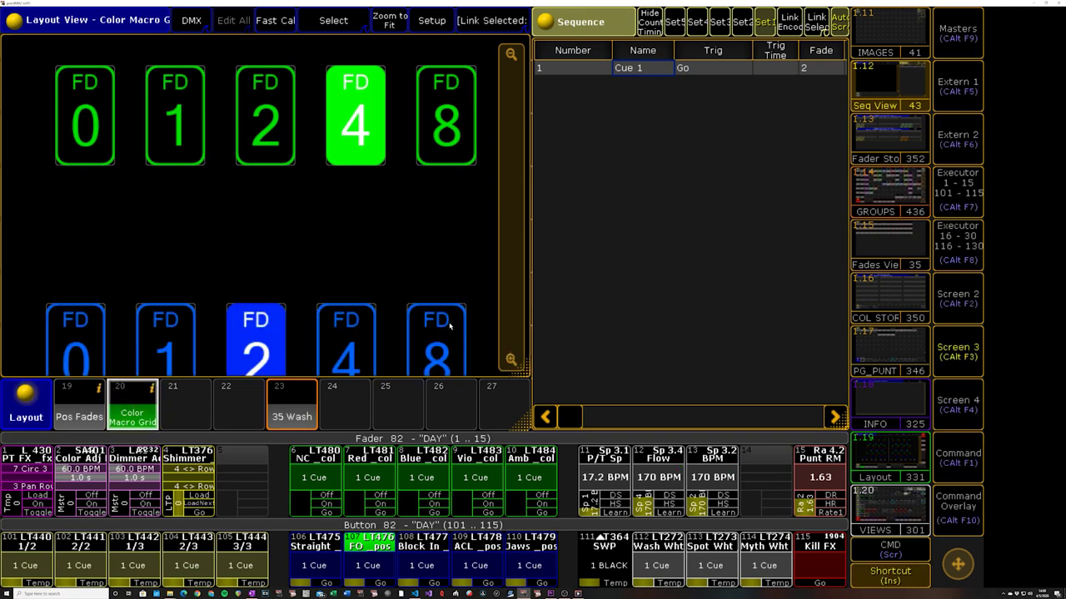
- In Setup mode, move the blue position fade row directly beneath the green color fade row, then exit Setup and fit the layout
click(423, 21)
drag(104, 309, 104, 193)
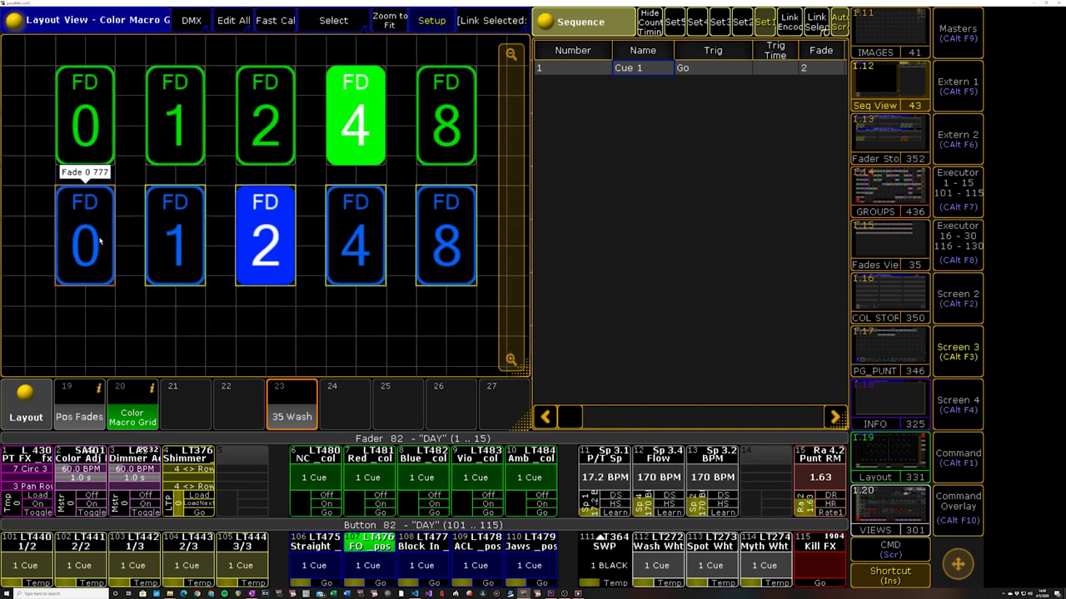
click(424, 24)
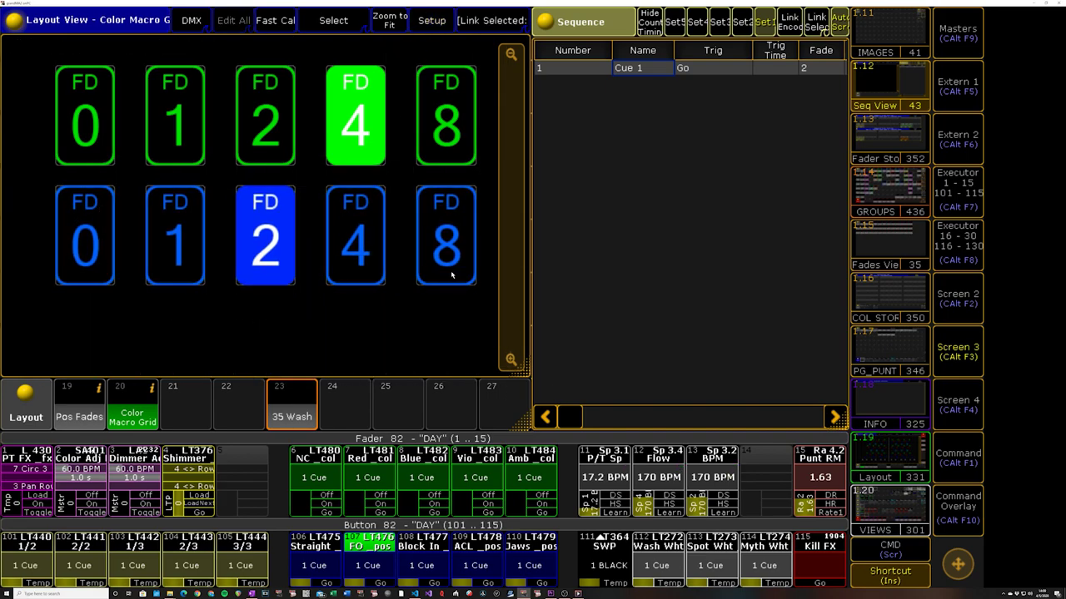
click(392, 23)
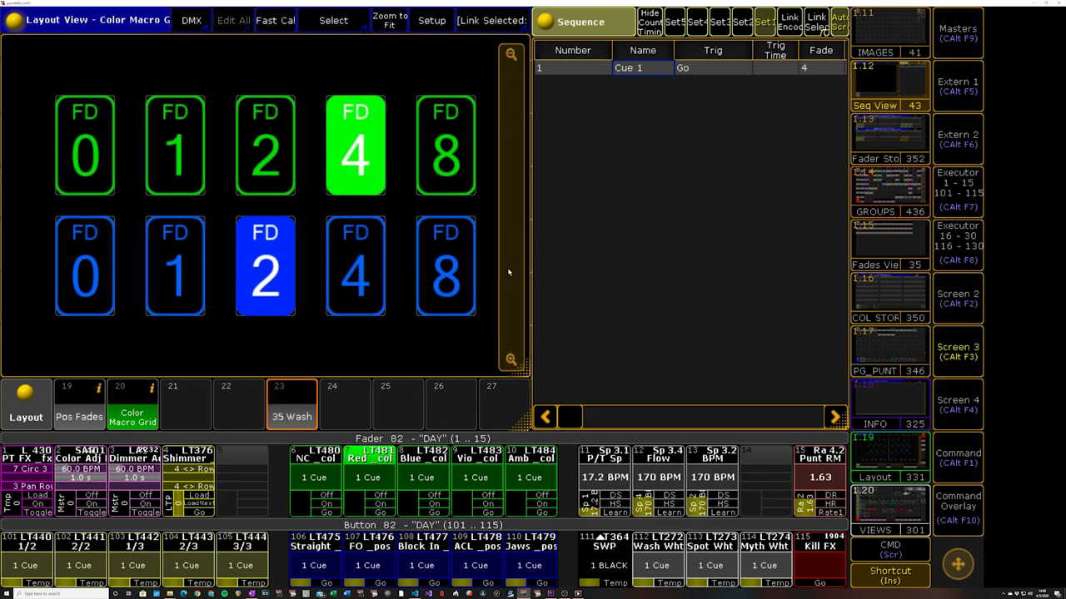
- Try out the green color fade buttons by triggering 2, 1, 0, 1 and finally 2
click(287, 148)
click(200, 149)
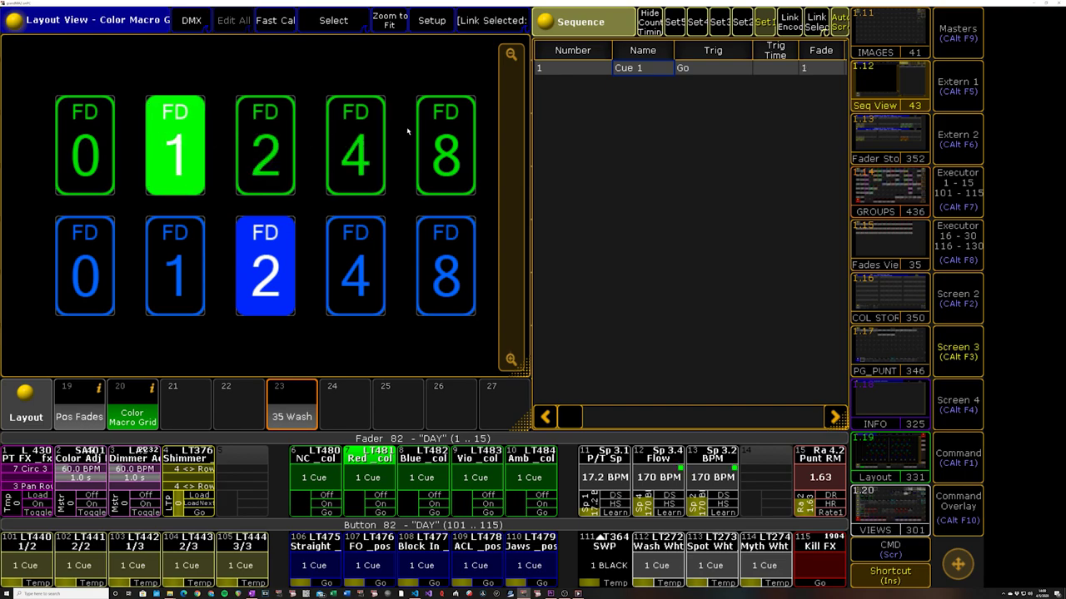
click(87, 153)
click(170, 146)
click(291, 148)
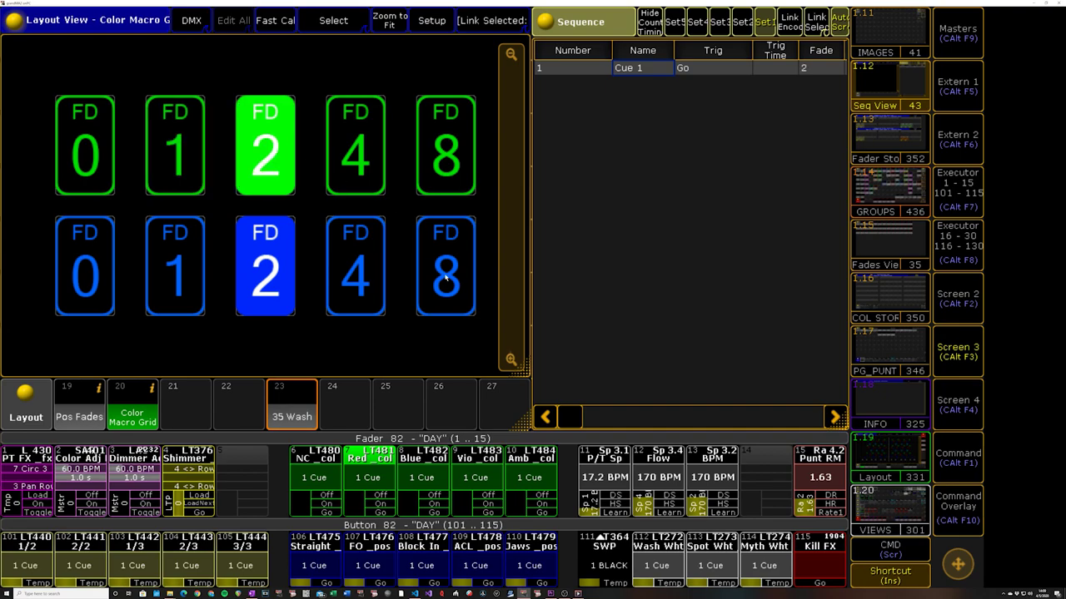
- Try out the blue position fade buttons by triggering 1, 0, 1, 2 and finally 4
click(192, 277)
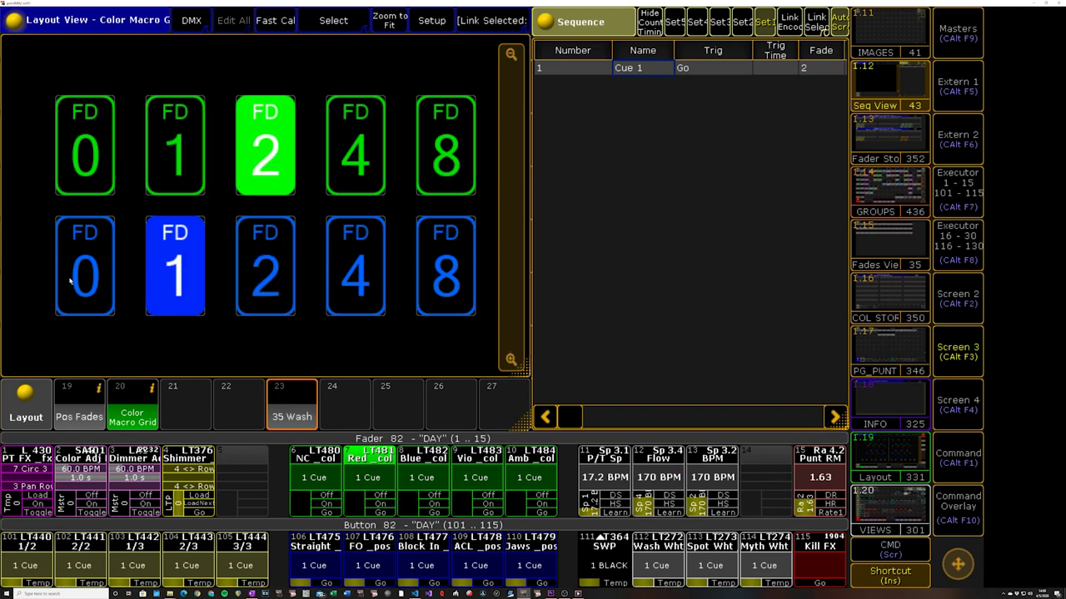
click(70, 281)
click(174, 274)
click(264, 274)
click(340, 274)
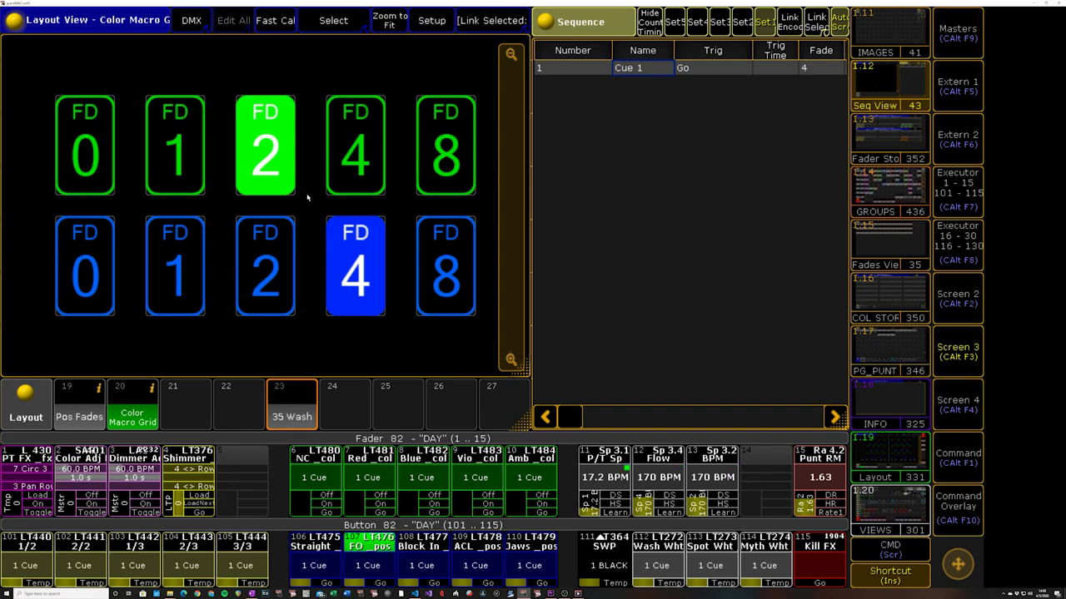
- Step the green color fades through 4 and 2 to 1, and the blue position fades through 2 and 1 to 0
click(343, 164)
click(261, 168)
click(175, 158)
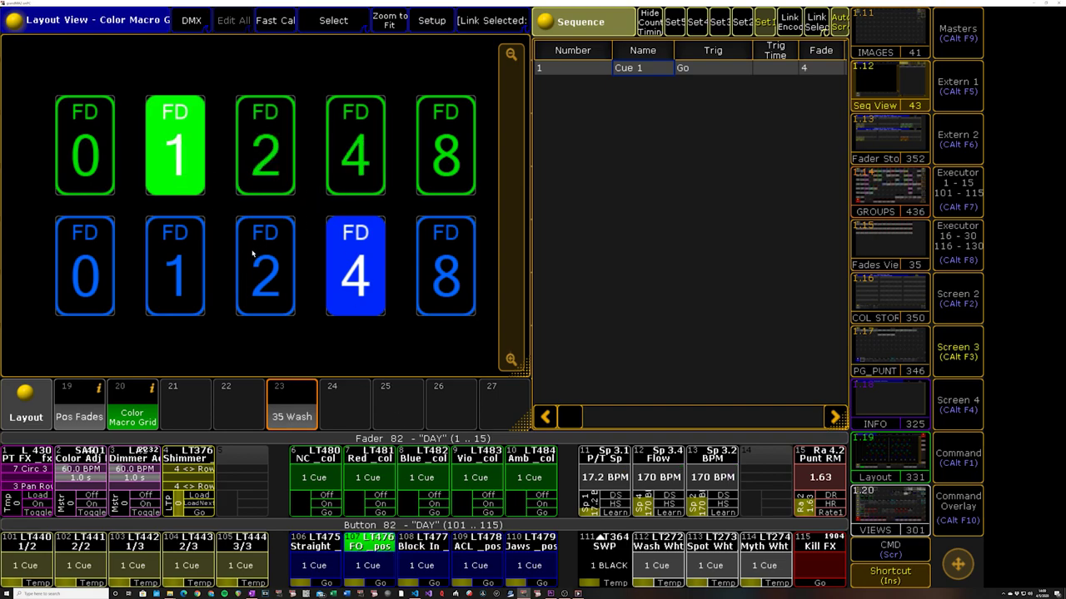
click(255, 251)
click(182, 265)
click(92, 264)
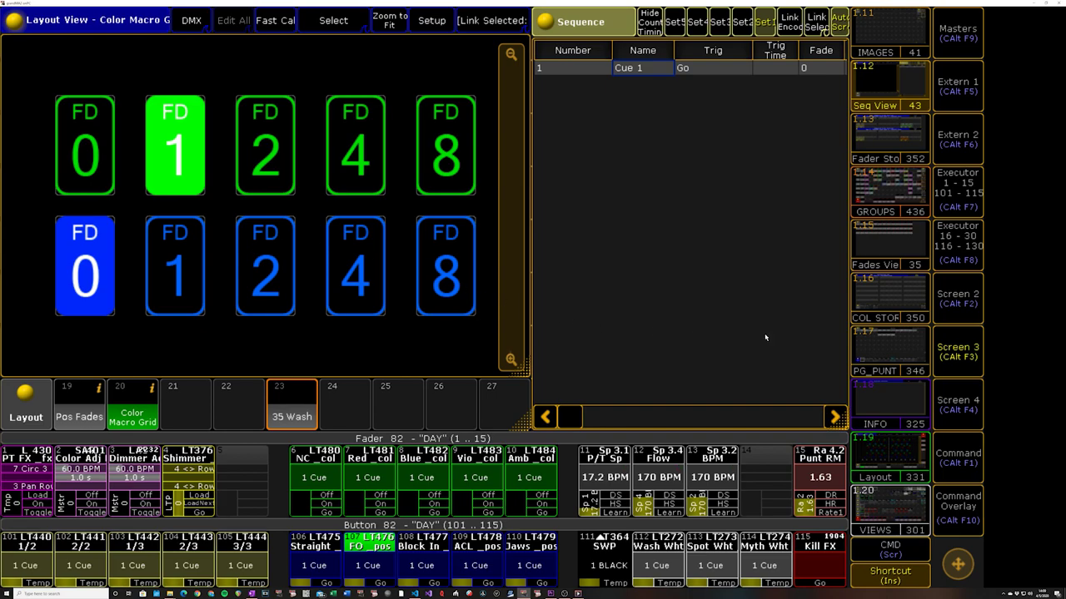
- On Screen 2, read the info text of the UNINSTALL COLOR FADE MACROS macro and the position macro Fade 4 in slot 780
click(959, 313)
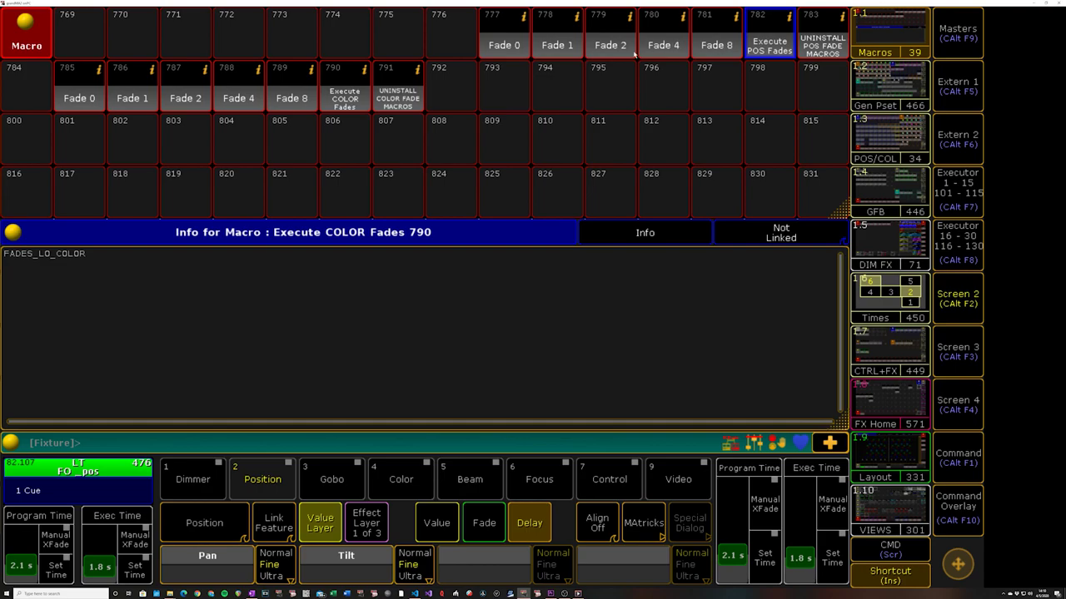
click(679, 231)
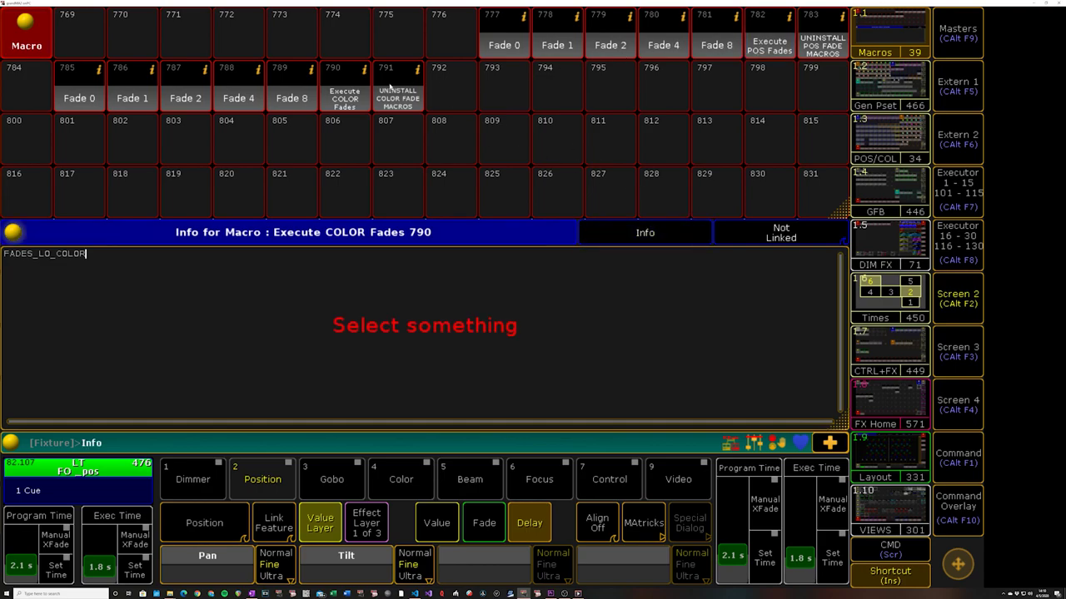
click(398, 87)
click(11, 253)
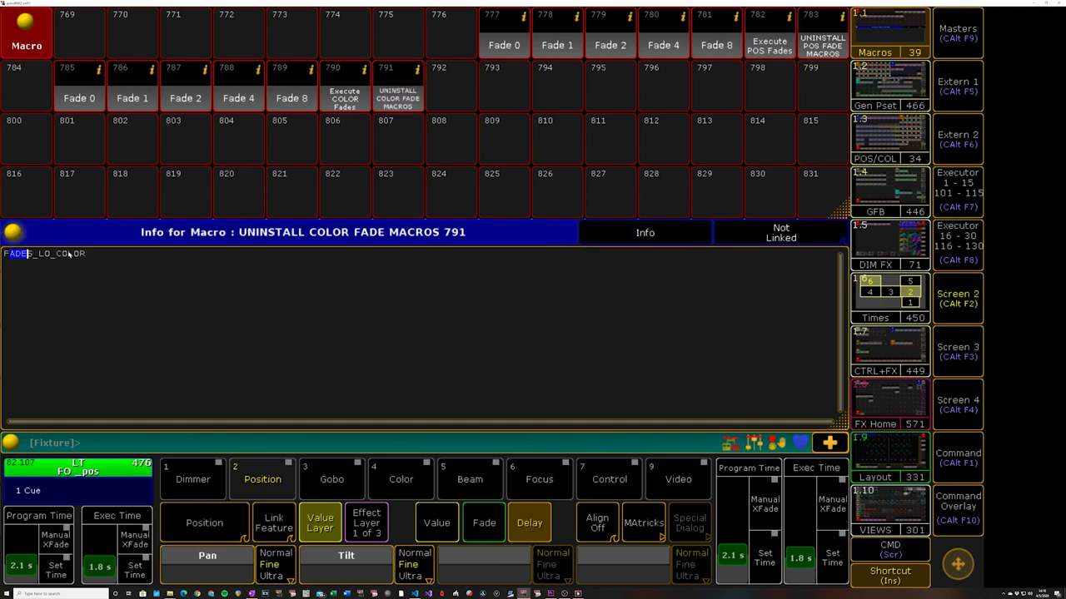
drag(62, 256, 171, 261)
click(654, 235)
click(663, 37)
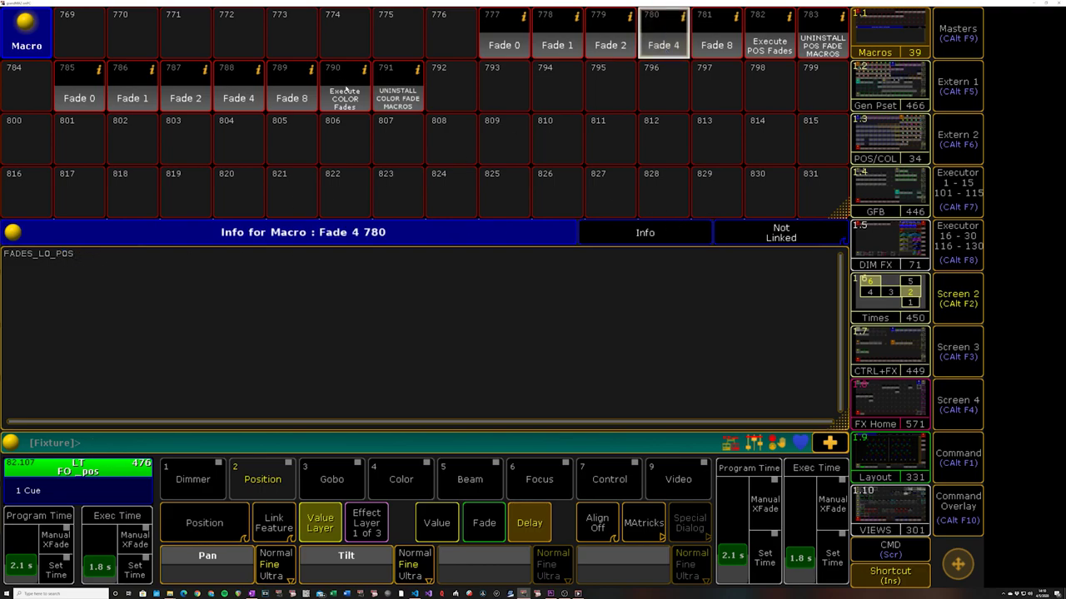
- Examine the blue and green fade images in the IMAGES view on Screen 3, then return to the macros on Screen 2
click(958, 351)
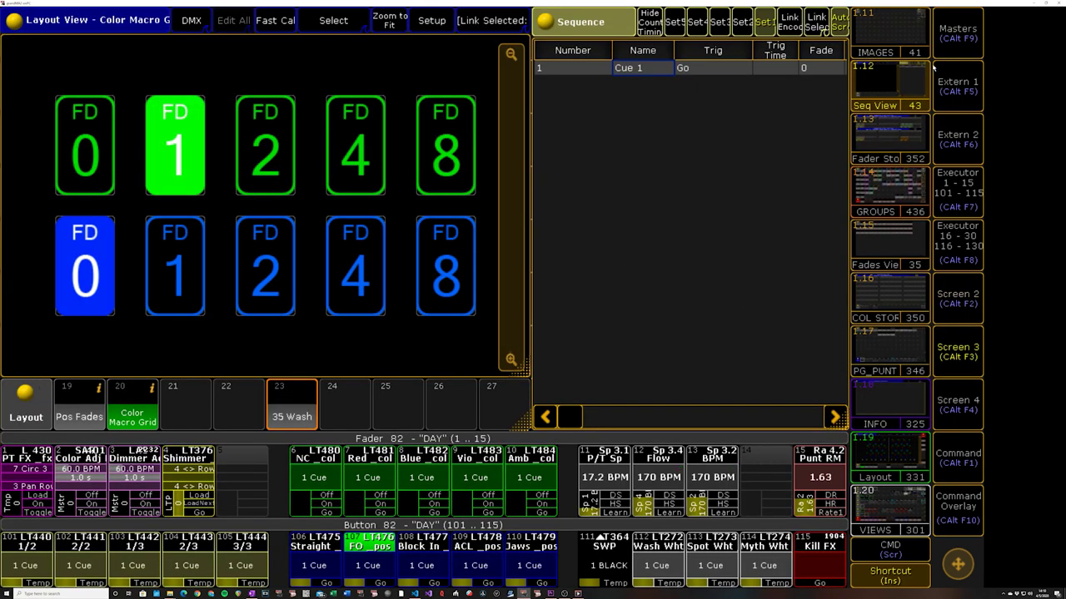
click(889, 33)
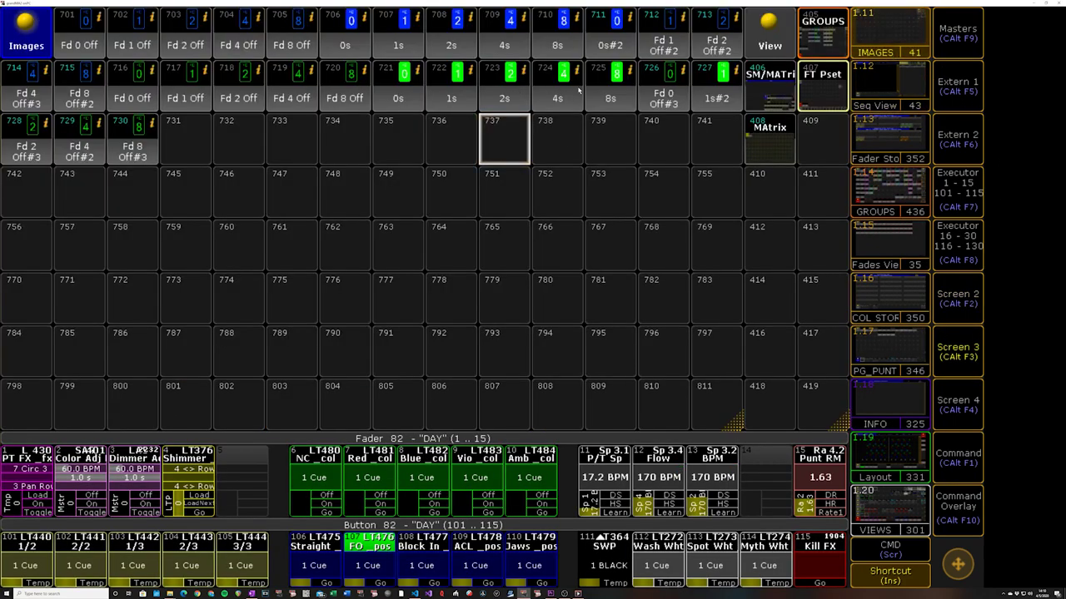
click(968, 318)
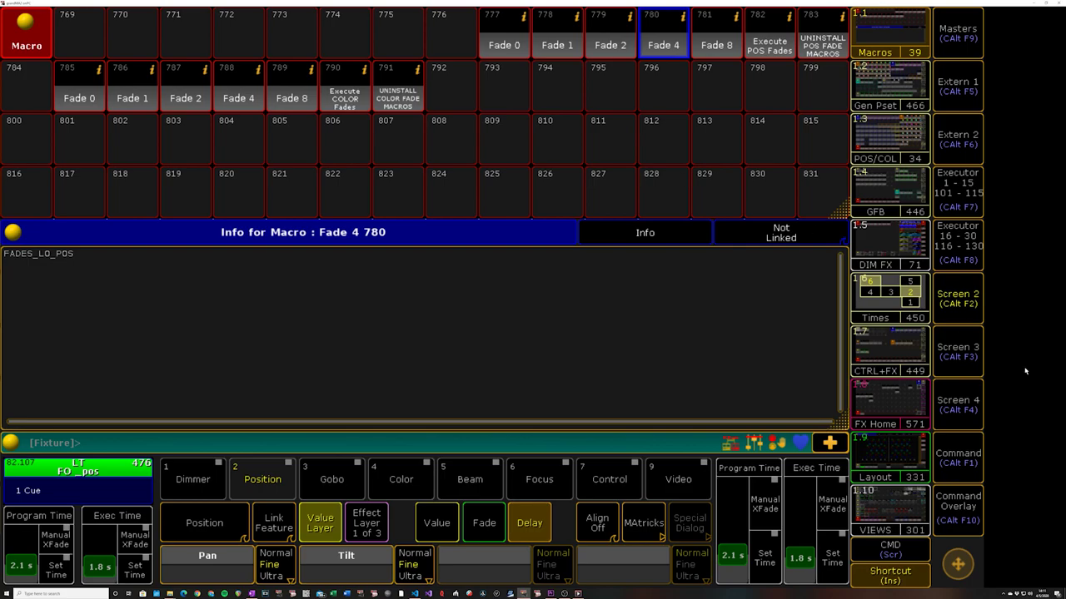
- On Screen 3, lock the Color Macro Grid layout in slot 20 using the lock command in the Command Overlay
click(962, 358)
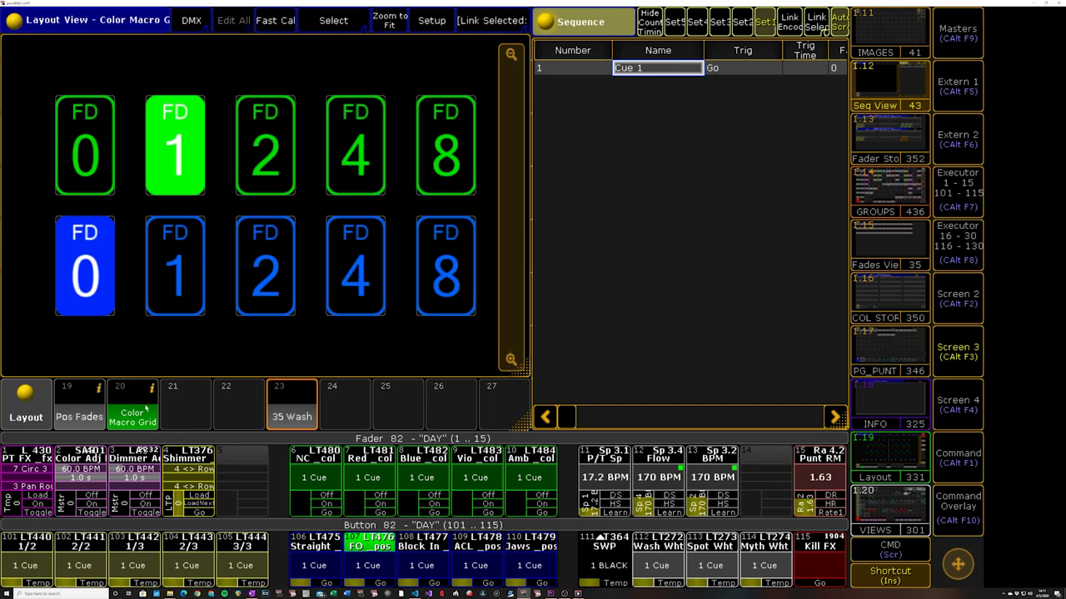
click(958, 499)
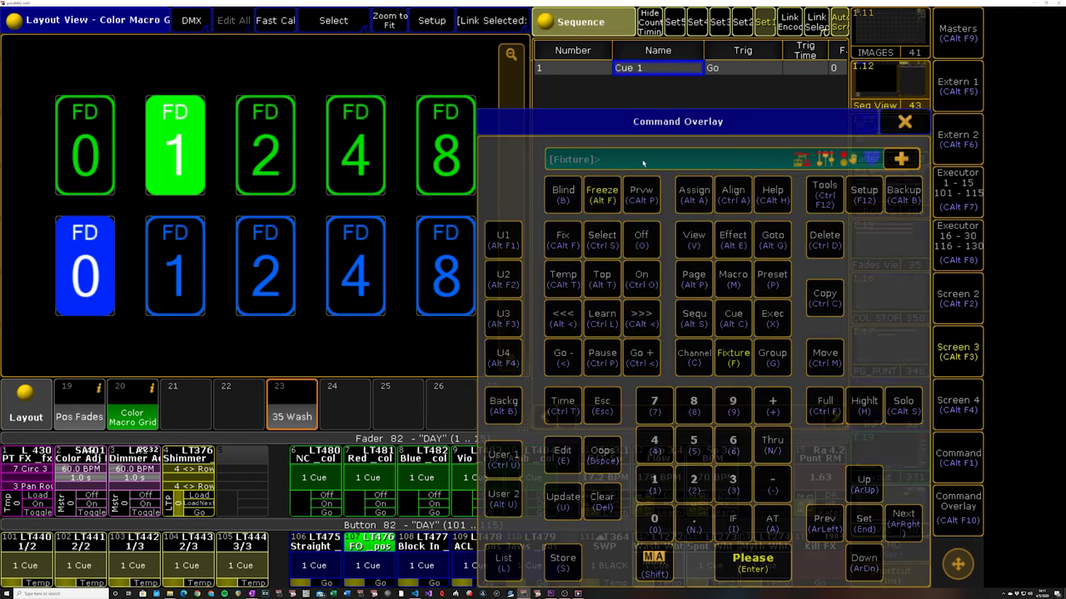
text(lock)
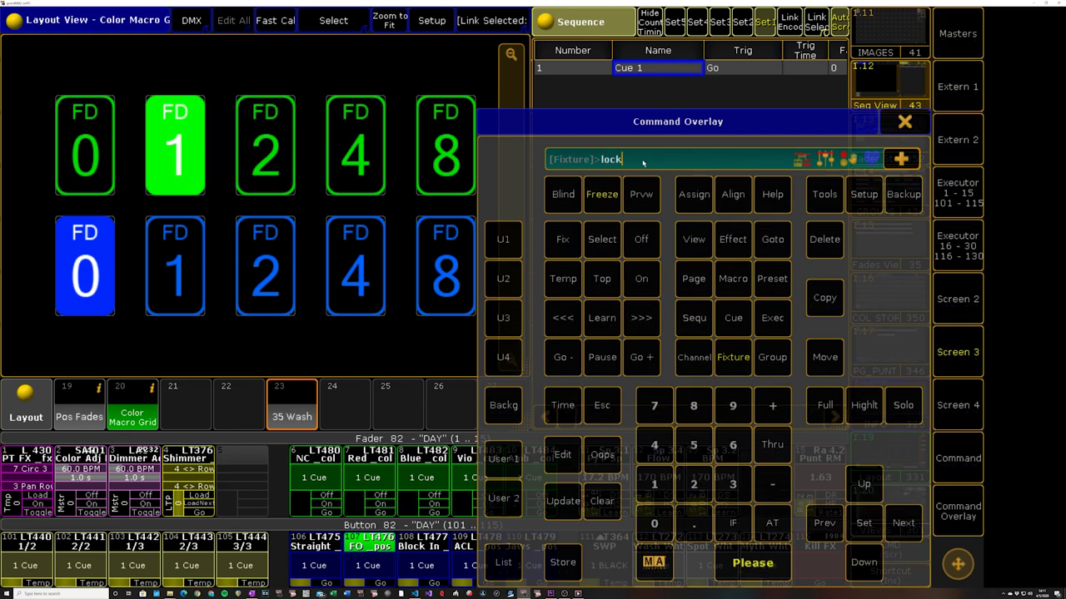
click(146, 393)
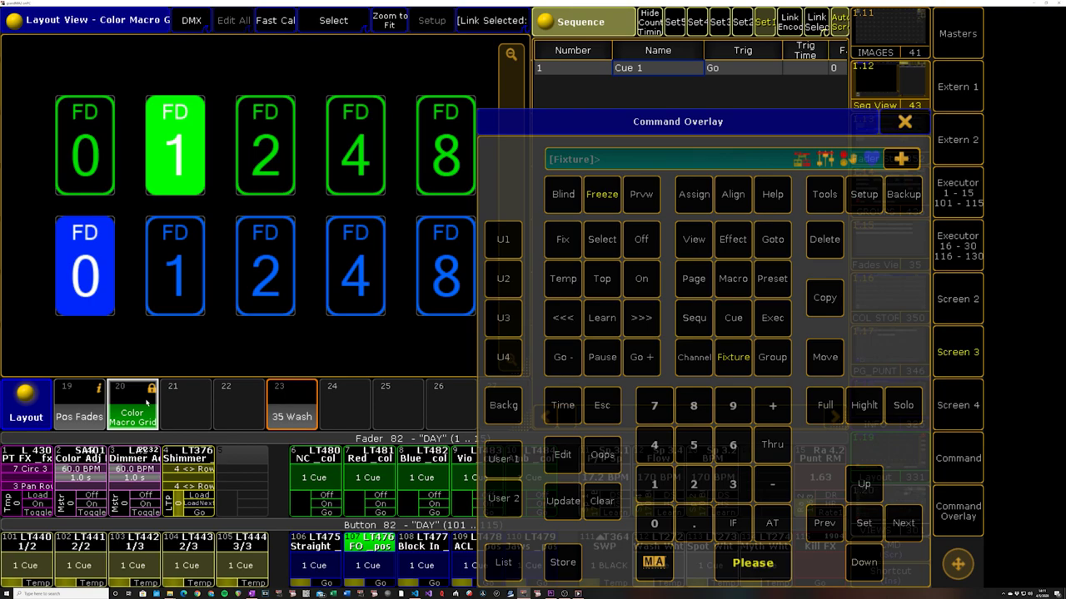
click(904, 123)
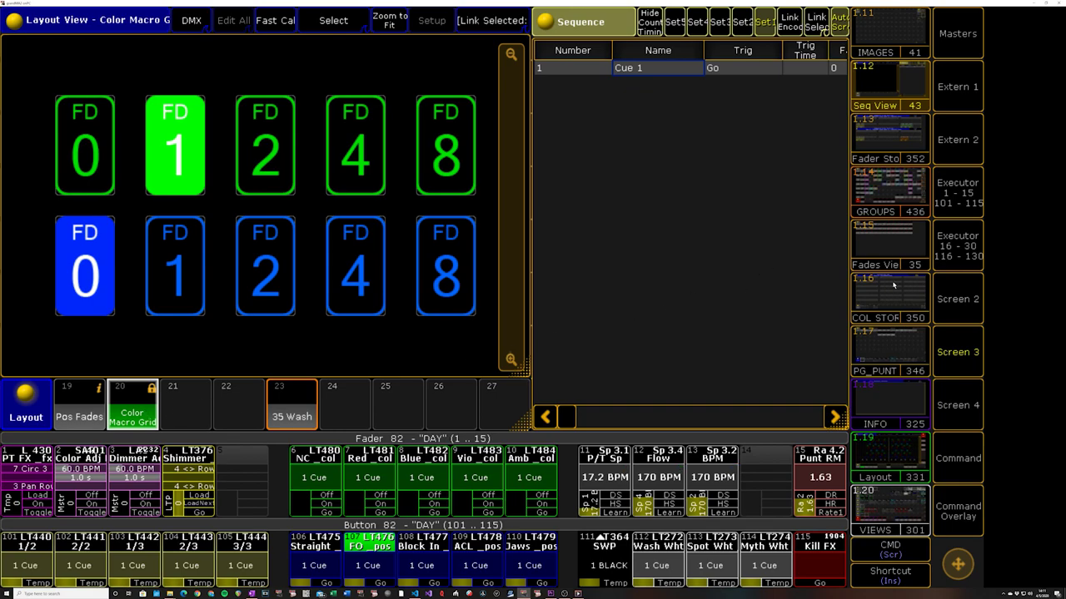
- Run the UNINSTALL COLOR FADE MACROS macro in slot 791 on Screen 2 and confirm the uninstallation
click(946, 287)
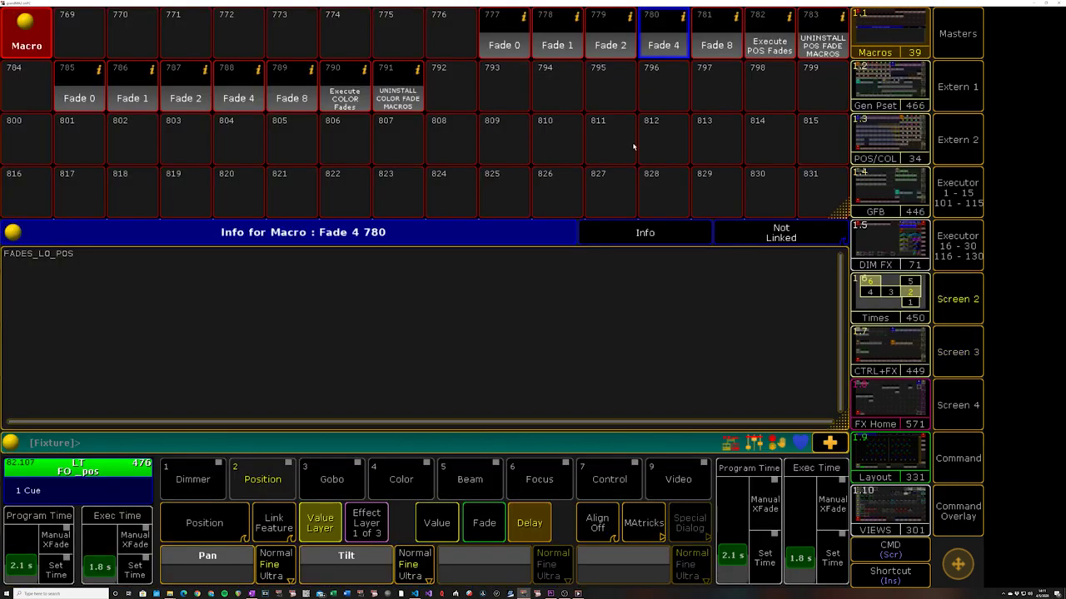
click(391, 95)
click(310, 320)
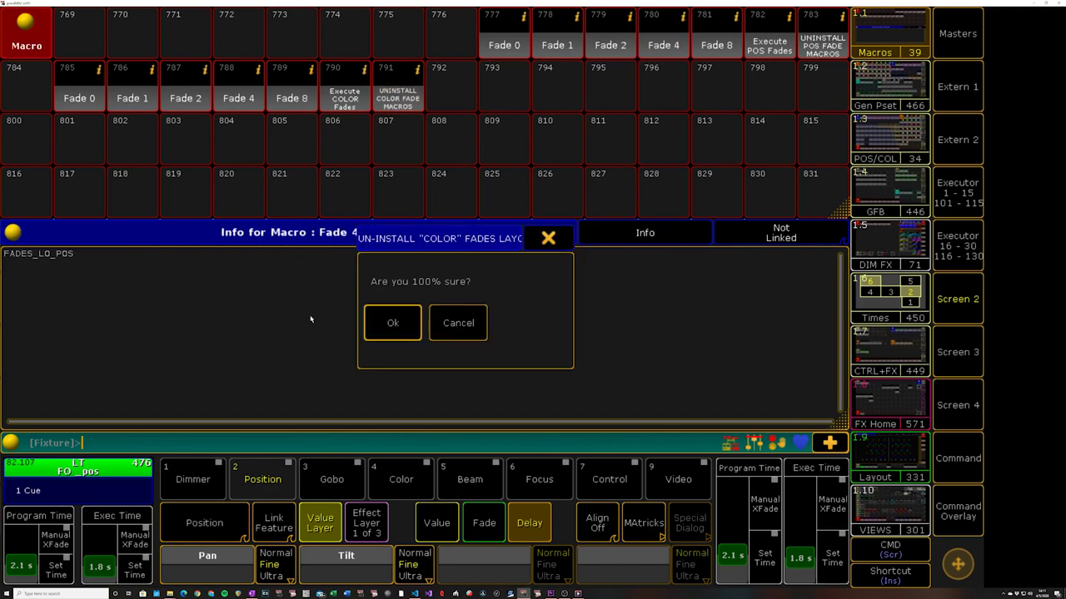
click(404, 322)
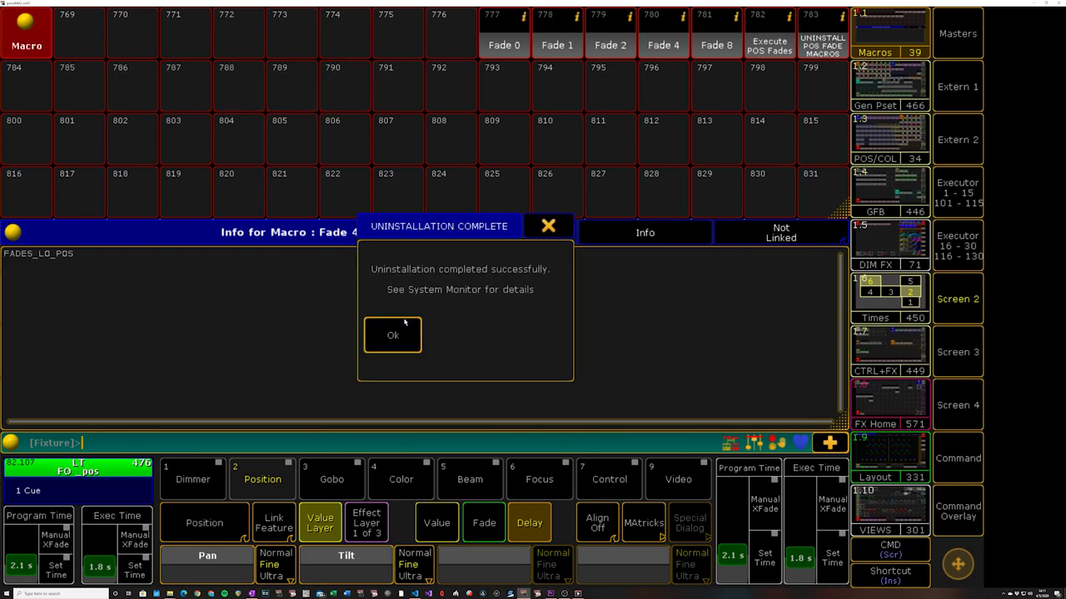
click(392, 334)
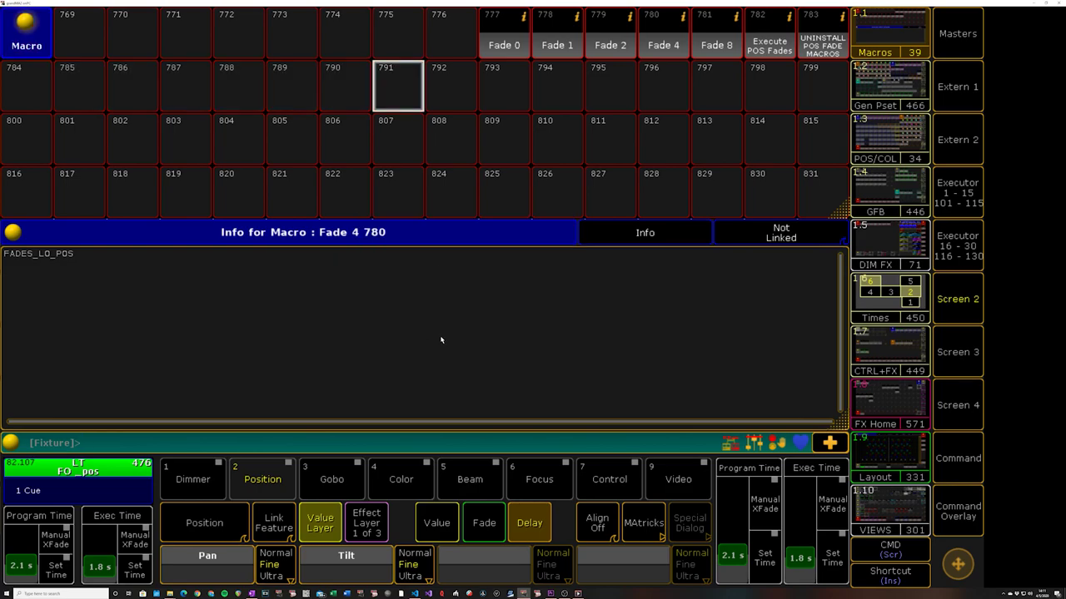
- Review the uninstallation log in the System Monitor on Screen 4 and check the locked Color Macro Grid layout on Screen 3
click(957, 406)
scroll(215, 167, up, 5)
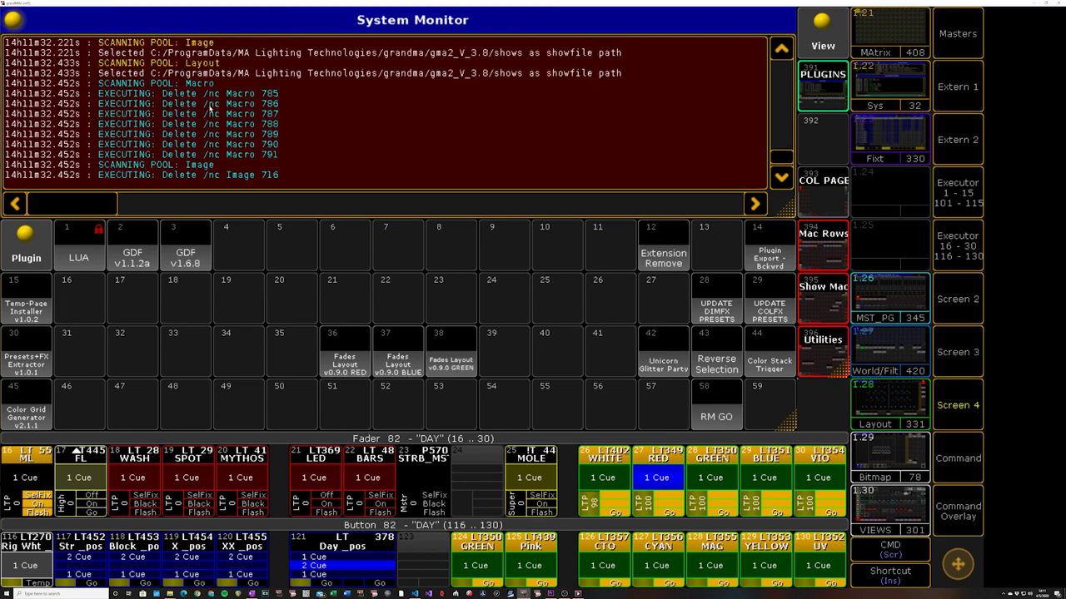
scroll(235, 117, down, 5)
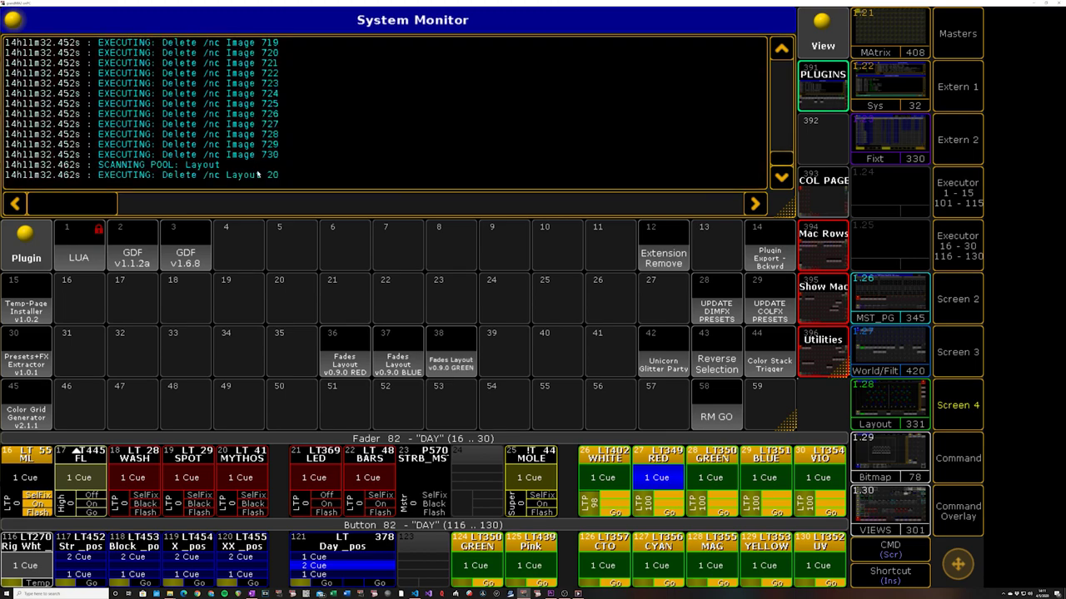
click(934, 350)
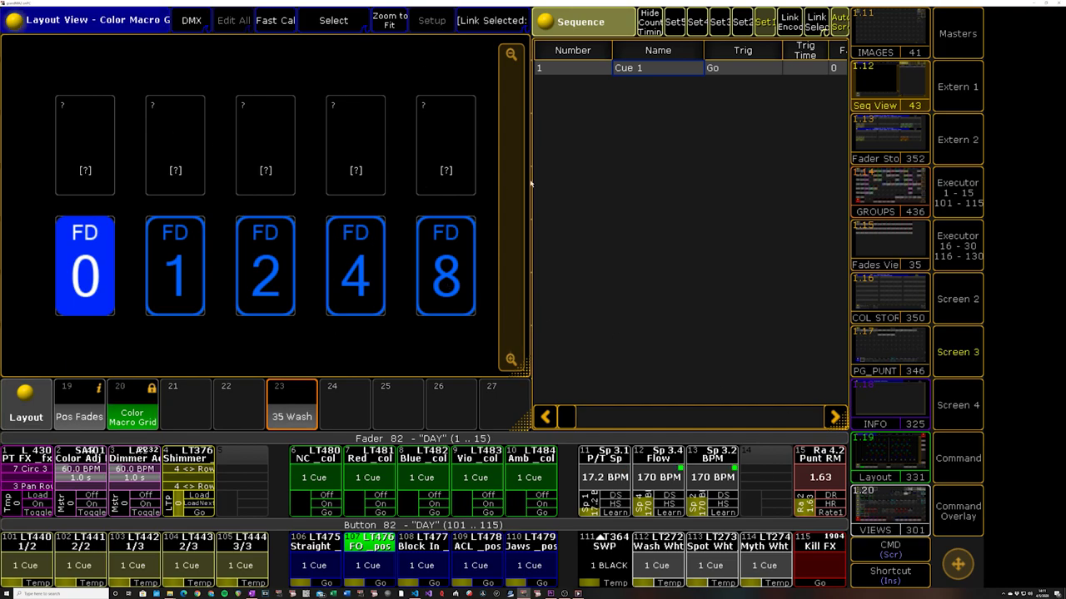
- Inspect the command line of the UNINSTALL POS FADE MACROS macro on Screen 2, close its editor and show the plugins on Screen 4
click(971, 305)
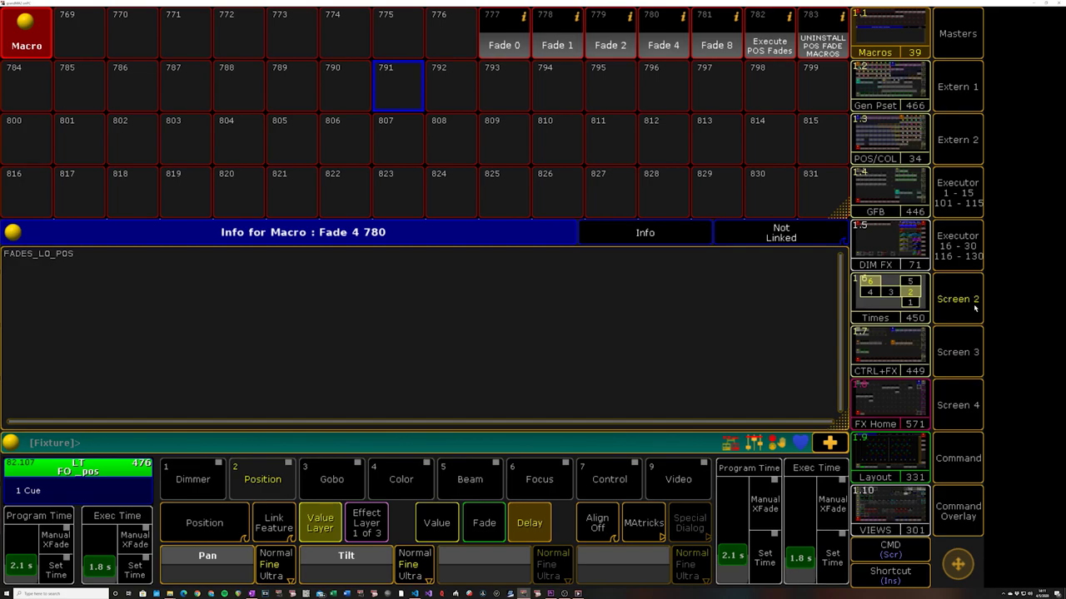
right_click(822, 37)
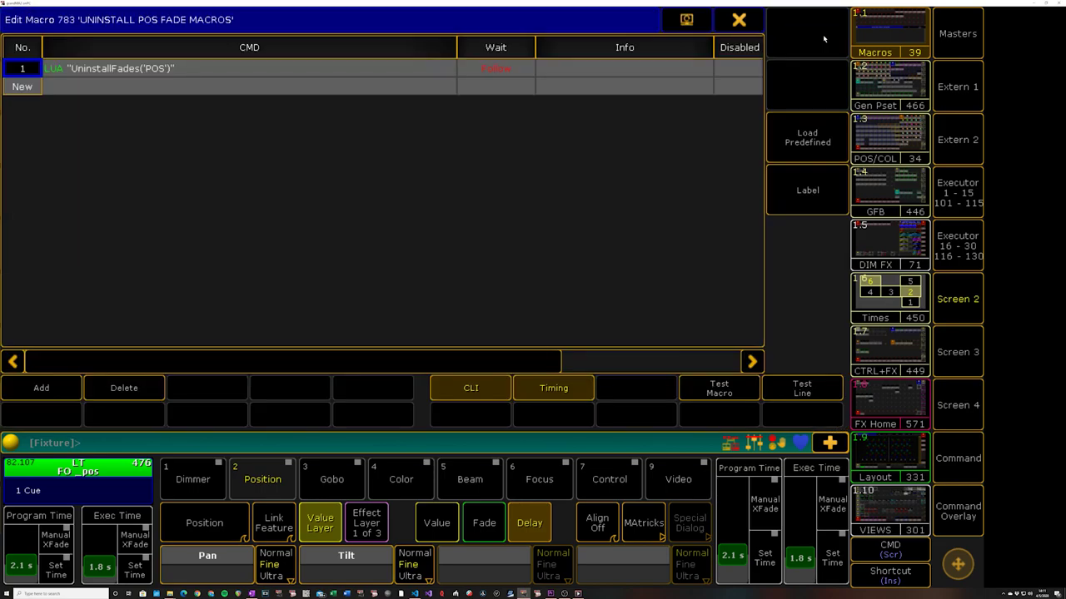
click(611, 70)
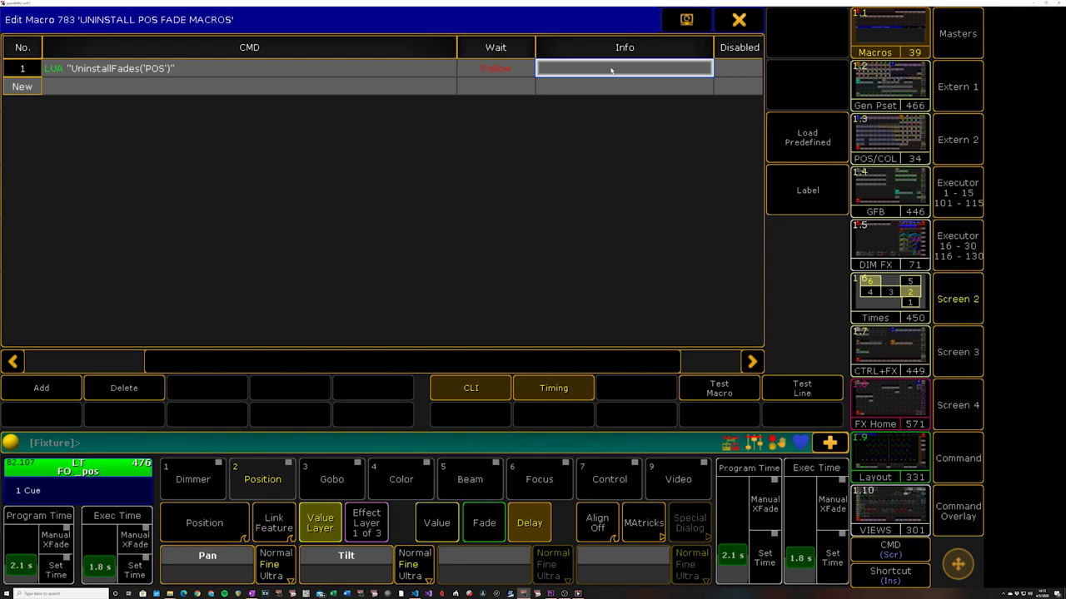
click(106, 71)
click(739, 19)
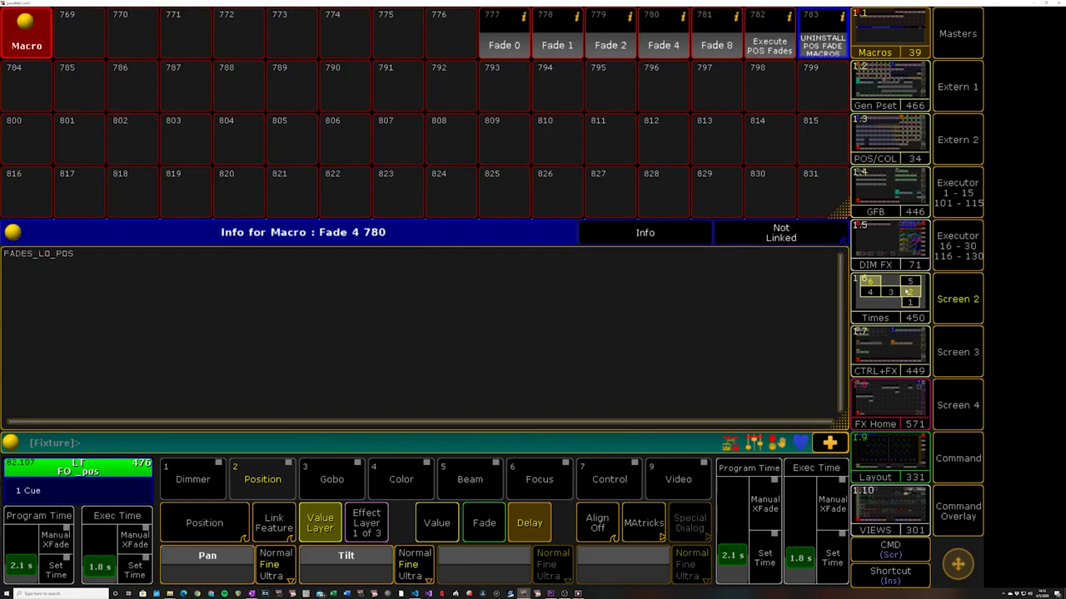
click(961, 405)
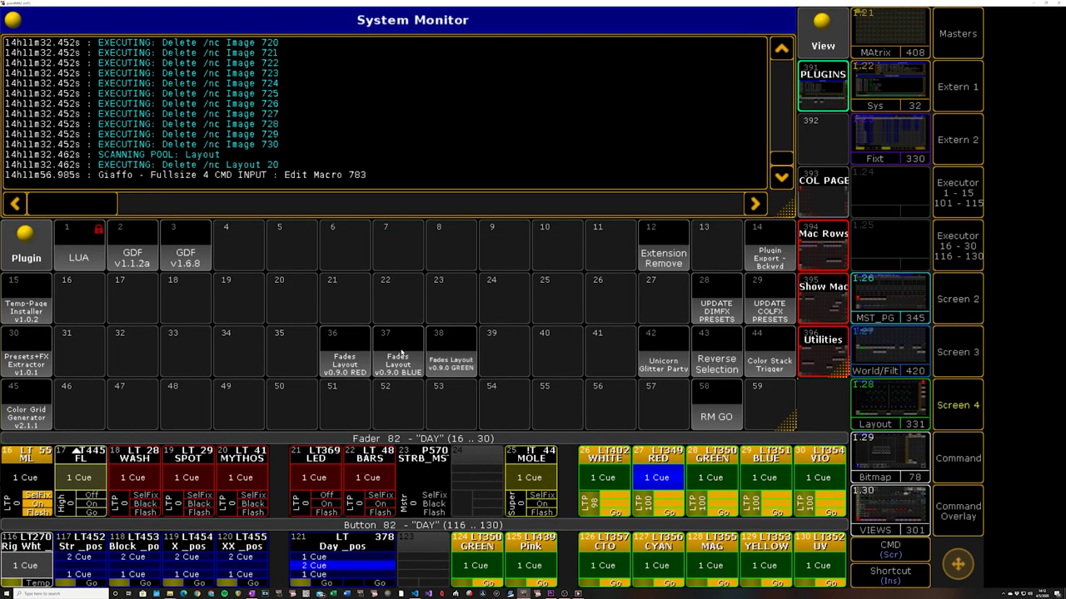